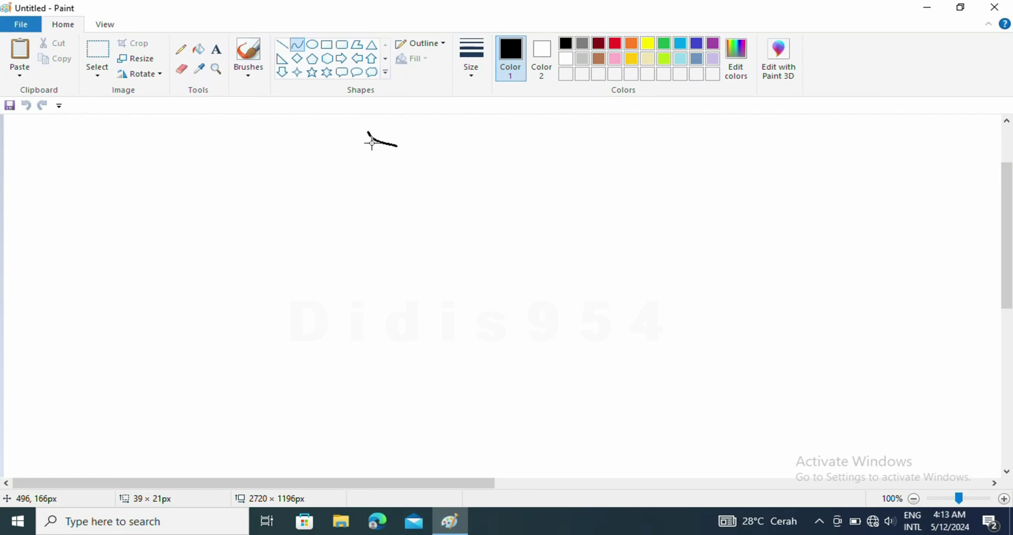
# Step: Draw the looped tip of the stem with the Curve tool and remove the stray stroke running down from it
pyautogui.click(369, 126)
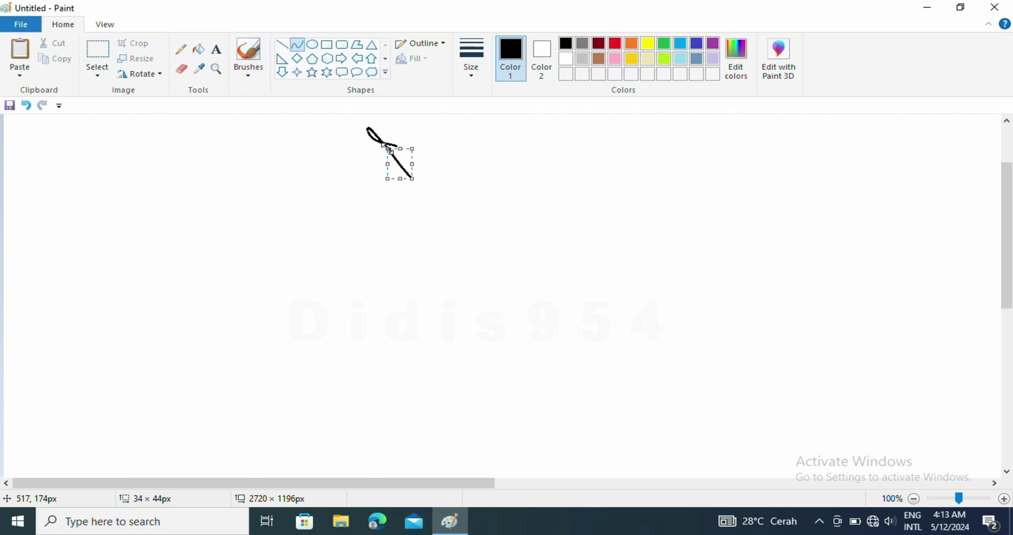
pyautogui.click(464, 161)
pyautogui.click(181, 69)
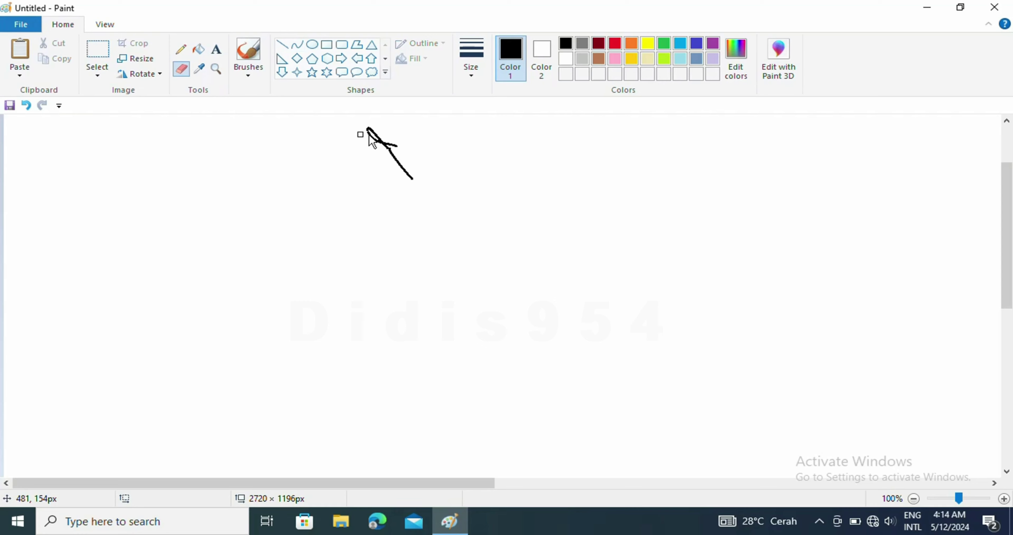
pyautogui.click(296, 44)
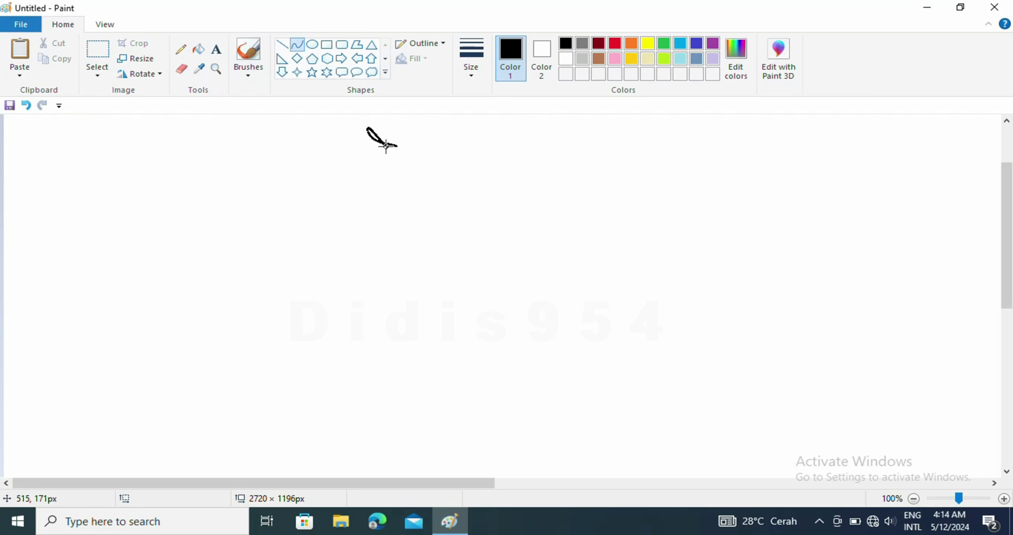
# Step: Draw the stem's two diverging edges below its looped tip with curves, undoing the stray last stroke
pyautogui.moveTo(384, 142)
pyautogui.mouseDown()
pyautogui.moveTo(413, 178)
pyautogui.moveTo(409, 164)
pyautogui.moveTo(421, 156)
pyautogui.mouseUp()
pyautogui.click(396, 161)
pyautogui.click(428, 165)
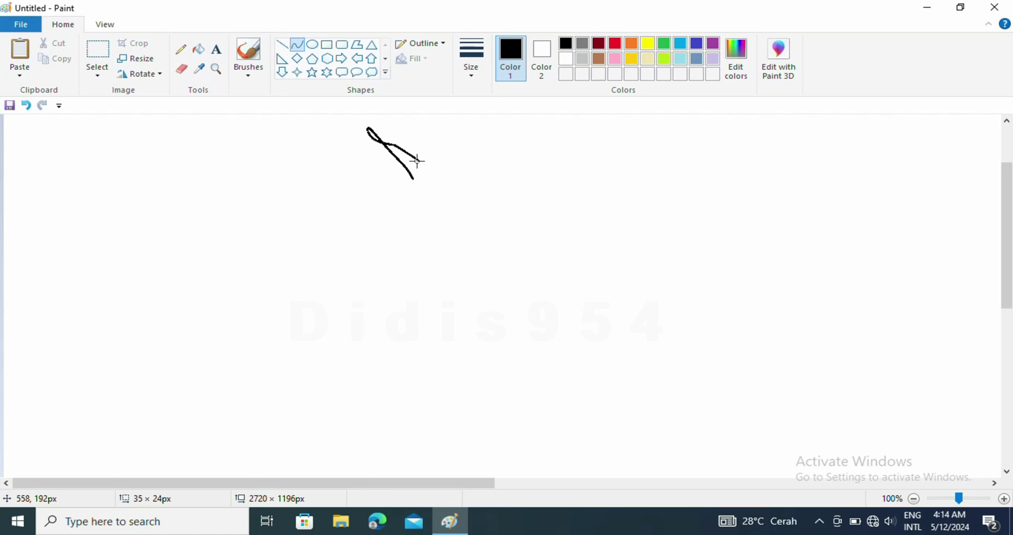
pyautogui.click(409, 159)
pyautogui.moveTo(417, 160)
pyautogui.mouseDown()
pyautogui.moveTo(429, 174)
pyautogui.moveTo(480, 187)
pyautogui.moveTo(437, 164)
pyautogui.moveTo(467, 184)
pyautogui.moveTo(530, 192)
pyautogui.moveTo(391, 181)
pyautogui.moveTo(444, 199)
pyautogui.moveTo(493, 188)
pyautogui.moveTo(429, 184)
pyautogui.moveTo(435, 174)
pyautogui.moveTo(446, 179)
pyautogui.moveTo(417, 205)
pyautogui.moveTo(424, 181)
pyautogui.moveTo(415, 193)
pyautogui.mouseUp()
pyautogui.click(428, 170)
pyautogui.click(26, 105)
# Step: Draw a slender pointed twig branching to the right of the stem and start the stem's downward outer edge
pyautogui.click(462, 188)
pyautogui.click(453, 221)
pyautogui.click(465, 193)
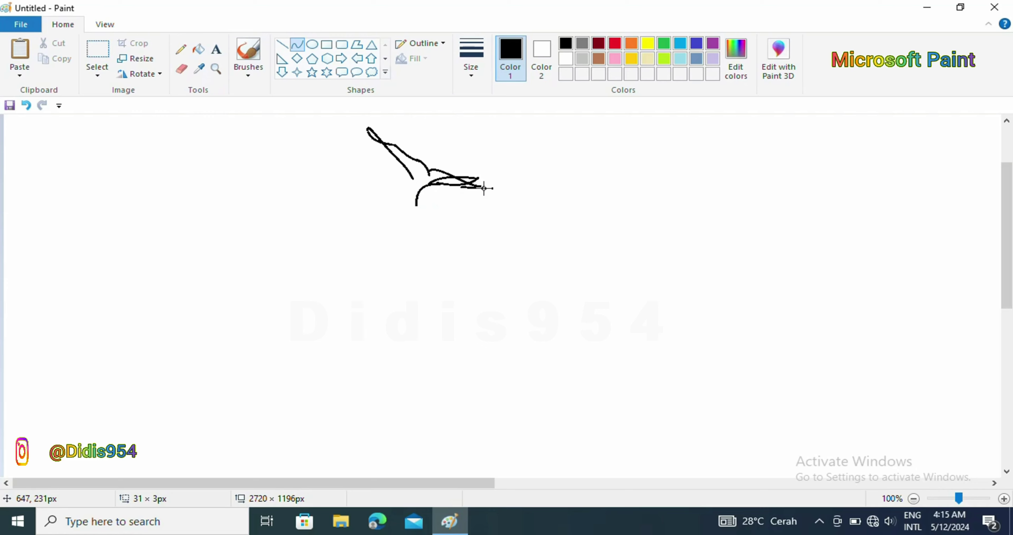
pyautogui.moveTo(494, 192)
pyautogui.mouseDown()
pyautogui.moveTo(408, 170)
pyautogui.moveTo(400, 219)
pyautogui.moveTo(403, 178)
pyautogui.moveTo(391, 197)
pyautogui.moveTo(404, 185)
pyautogui.moveTo(401, 208)
pyautogui.mouseUp()
# Step: Erase the lower end of the stem's inner edge and redraw it downward with a curve about 64 px tall
pyautogui.click(181, 69)
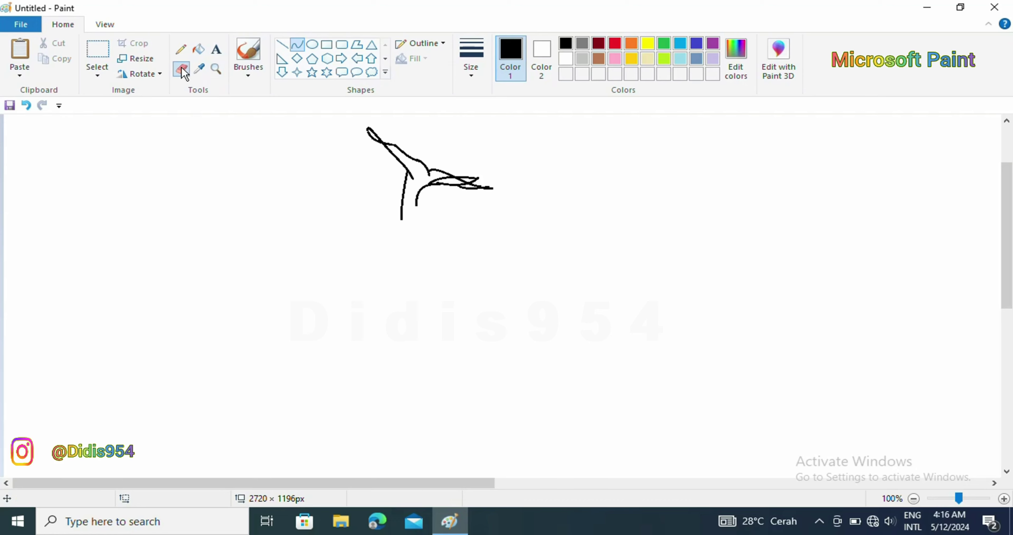
pyautogui.click(418, 208)
pyautogui.click(297, 44)
pyautogui.moveTo(417, 193); pyautogui.dragTo(411, 243)
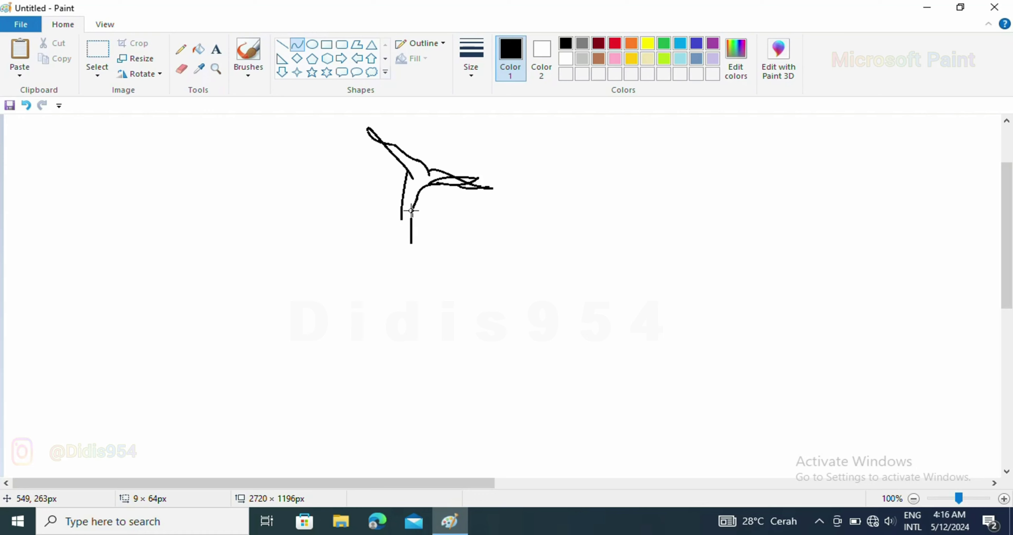
# Step: Extend the stem's outer left edge downward in a long arc curving to the right
pyautogui.moveTo(410, 210); pyautogui.dragTo(431, 298)
pyautogui.moveTo(407, 239); pyautogui.dragTo(400, 238)
pyautogui.moveTo(410, 265); pyautogui.dragTo(408, 278)
pyautogui.click(472, 282)
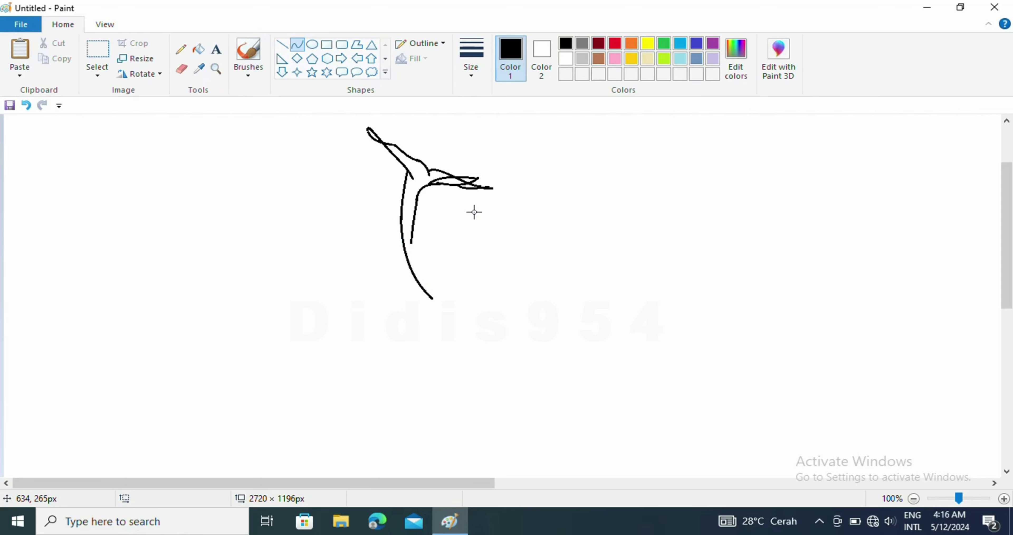
# Step: Draw the first fruit's upper-left lobe with an arc about 92 × 65 px and a lower curve, erasing the overlap where they meet
pyautogui.moveTo(478, 212)
pyautogui.mouseDown()
pyautogui.moveTo(411, 250)
pyautogui.moveTo(461, 199)
pyautogui.mouseUp()
pyautogui.moveTo(434, 225); pyautogui.dragTo(424, 209)
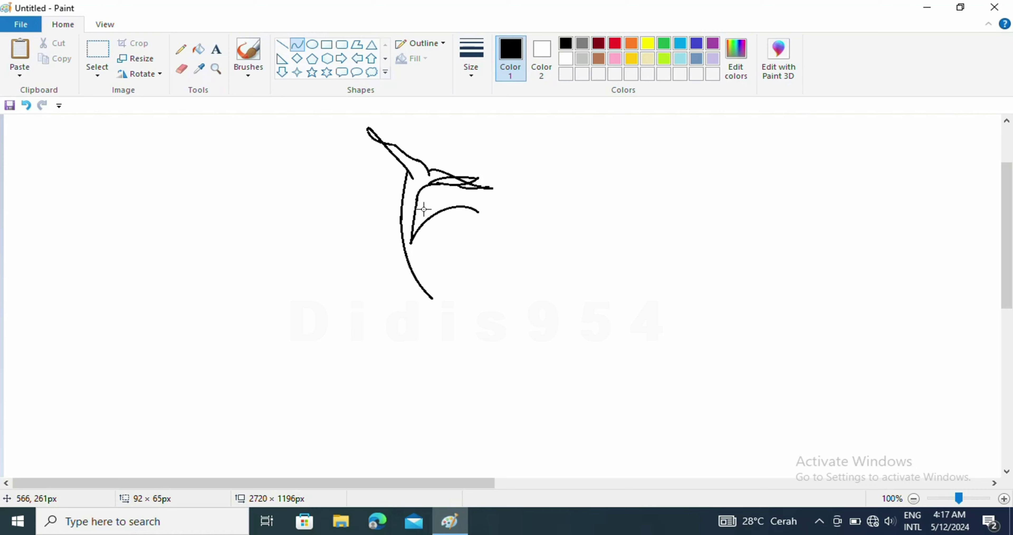
pyautogui.moveTo(413, 270); pyautogui.dragTo(422, 276)
pyautogui.click(413, 277)
pyautogui.click(176, 73)
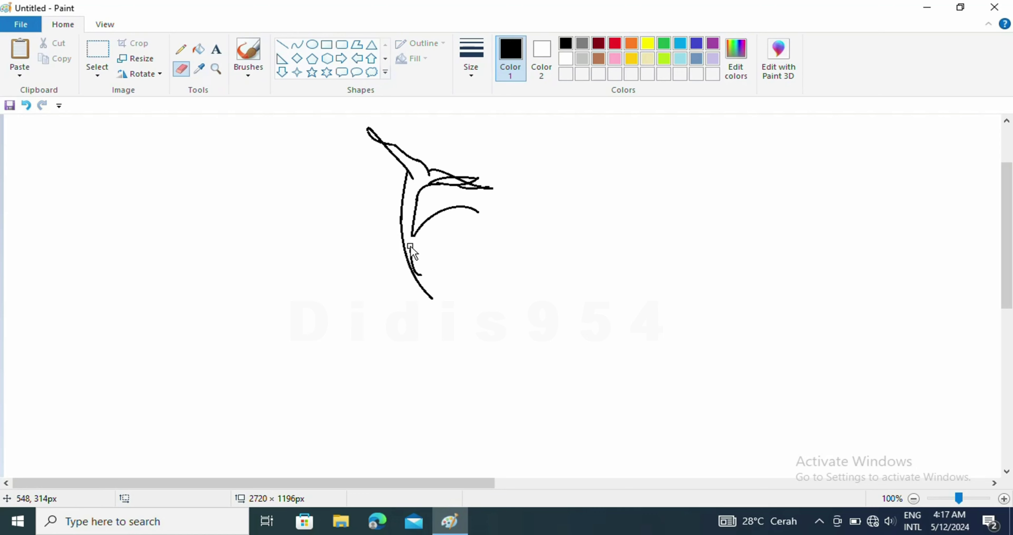
# Step: Draw the first fruit's lower-left lobe and the beginning of its bottom-center lobe with curves
pyautogui.click(298, 44)
pyautogui.moveTo(414, 232)
pyautogui.mouseDown()
pyautogui.moveTo(409, 250)
pyautogui.moveTo(428, 285)
pyautogui.moveTo(426, 254)
pyautogui.moveTo(433, 297)
pyautogui.moveTo(454, 298)
pyautogui.moveTo(418, 280)
pyautogui.moveTo(426, 254)
pyautogui.moveTo(474, 303)
pyautogui.moveTo(454, 299)
pyautogui.mouseUp()
pyautogui.click(410, 247)
pyautogui.click(433, 243)
pyautogui.click(512, 274)
pyautogui.click(559, 317)
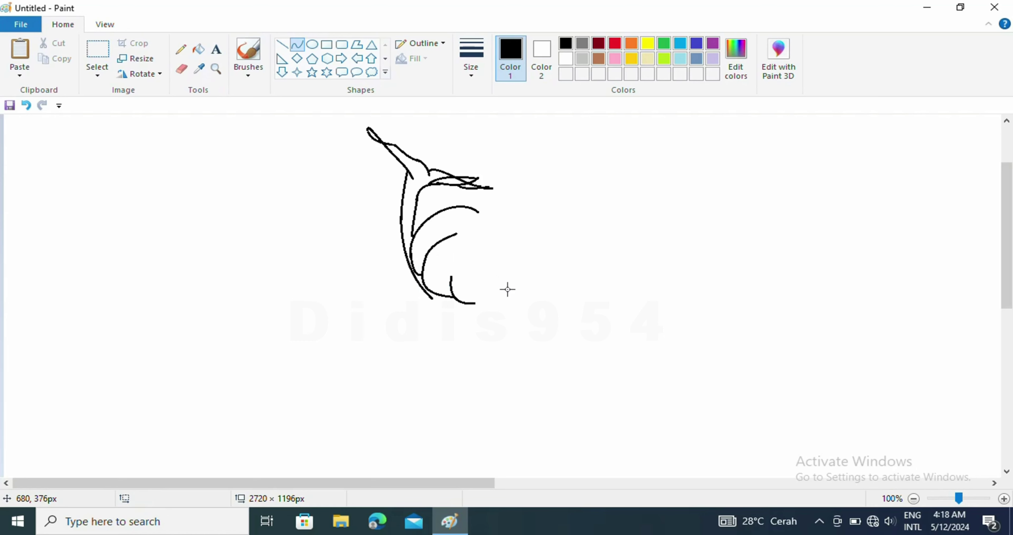
# Step: Add curves for both sides of the first fruit's center lobe, undoing the stray stroke
pyautogui.moveTo(517, 284)
pyautogui.mouseDown()
pyautogui.moveTo(500, 248)
pyautogui.moveTo(516, 280)
pyautogui.moveTo(518, 263)
pyautogui.moveTo(458, 258)
pyautogui.mouseUp()
pyautogui.click(515, 289)
pyautogui.hotkey('ctrl', 'z')
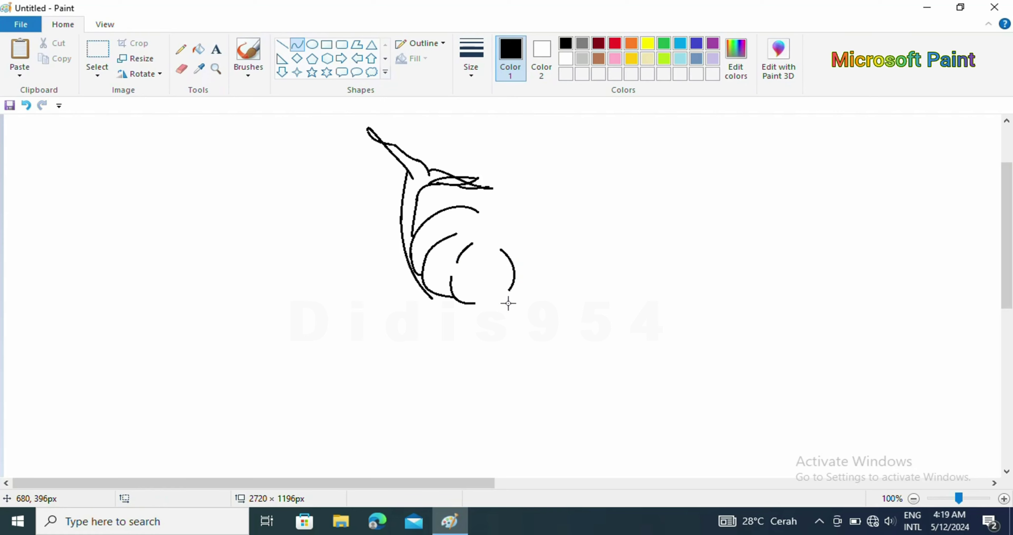
# Step: Draw the first fruit's two right lobes as arcs about 68 × 76 px and 71 × 69 px
pyautogui.moveTo(519, 233); pyautogui.dragTo(543, 289)
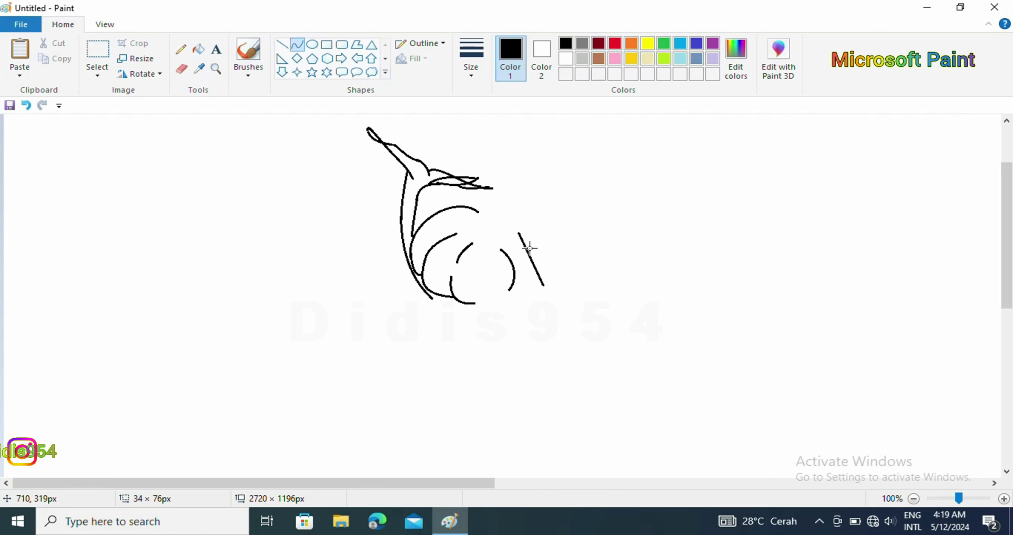
pyautogui.moveTo(528, 242); pyautogui.dragTo(568, 261)
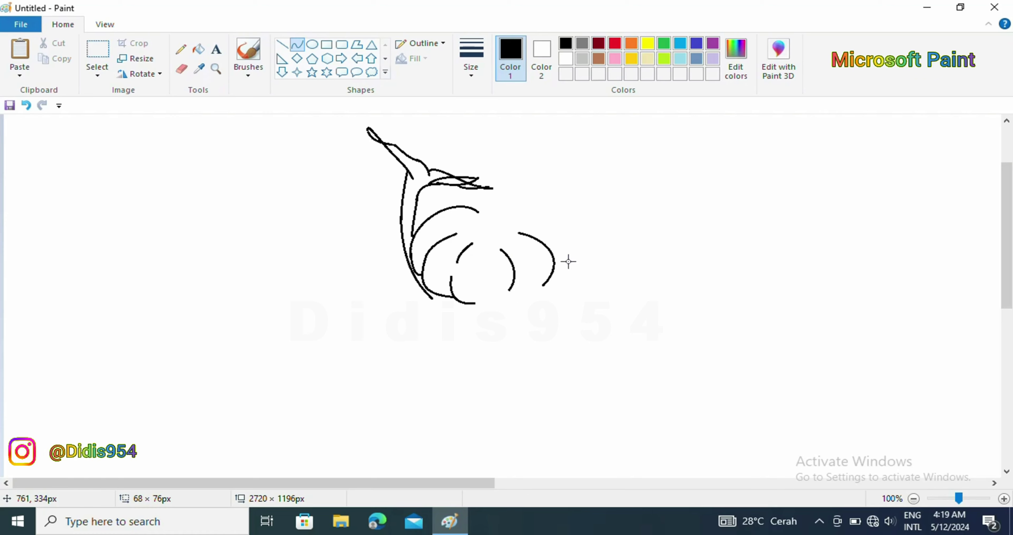
pyautogui.moveTo(524, 207)
pyautogui.mouseDown()
pyautogui.moveTo(552, 255)
pyautogui.moveTo(511, 212)
pyautogui.moveTo(534, 206)
pyautogui.mouseUp()
pyautogui.moveTo(534, 206); pyautogui.dragTo(565, 231)
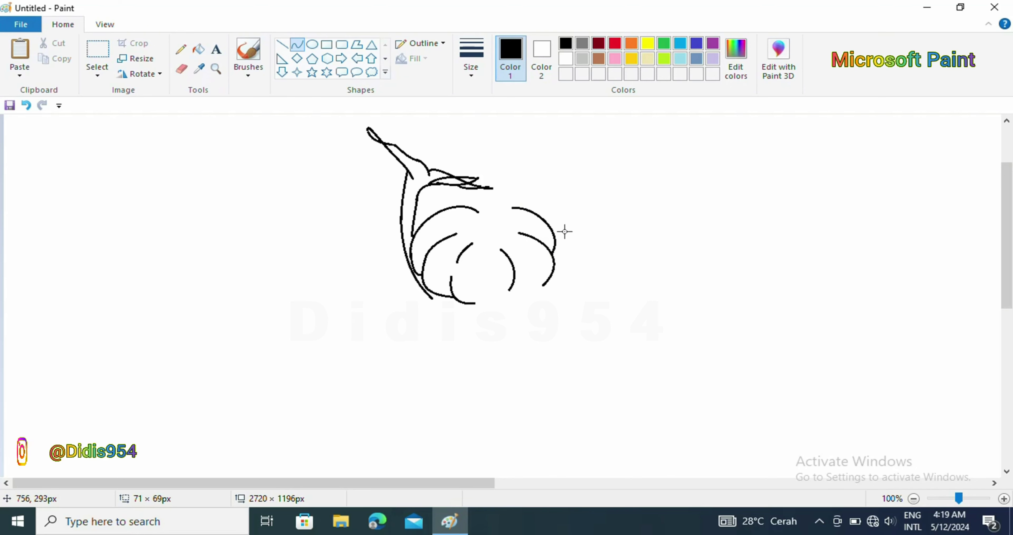
# Step: Close the top of the first fruit with a small lobe arc about 65 × 41 px
pyautogui.moveTo(469, 207)
pyautogui.mouseDown()
pyautogui.moveTo(499, 204)
pyautogui.moveTo(518, 220)
pyautogui.moveTo(480, 203)
pyautogui.moveTo(480, 191)
pyautogui.mouseUp()
pyautogui.moveTo(502, 207); pyautogui.dragTo(507, 194)
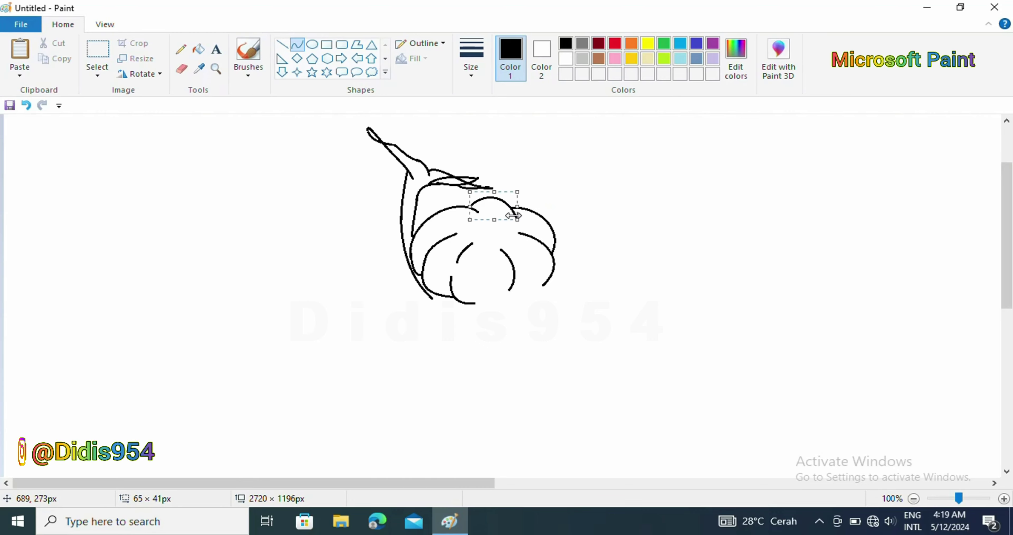
pyautogui.click(590, 280)
# Step: Draw a small star-shaped mark from short straight lines below the first fruit's top lobe
pyautogui.click(285, 44)
pyautogui.moveTo(486, 235)
pyautogui.mouseDown()
pyautogui.moveTo(490, 222)
pyautogui.moveTo(491, 246)
pyautogui.moveTo(487, 239)
pyautogui.mouseUp()
pyautogui.click(490, 246)
pyautogui.click(478, 255)
pyautogui.click(476, 255)
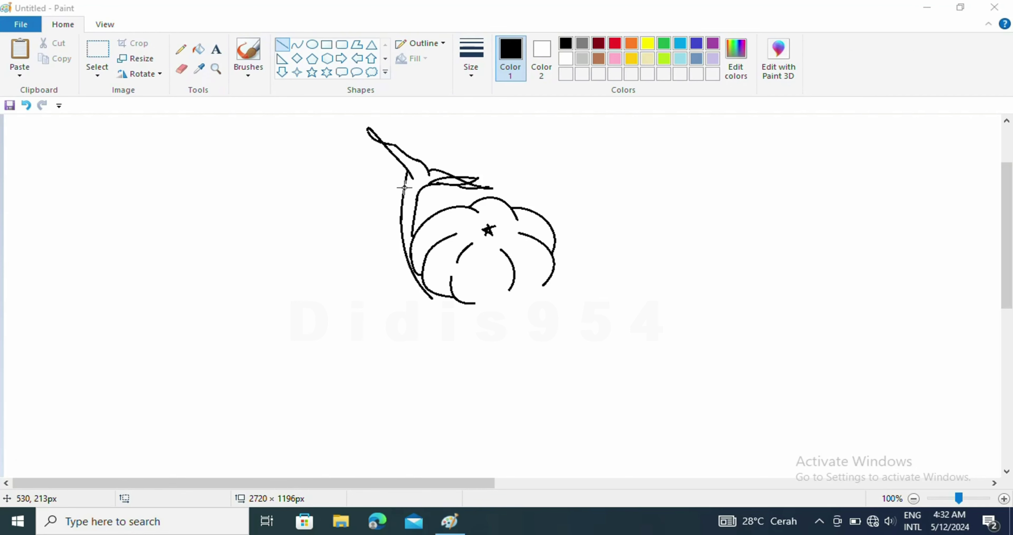
# Step: Draw the second fruit's upper-left lobe curves directly below the first fruit and clean up its left side with the Eraser
pyautogui.click(298, 44)
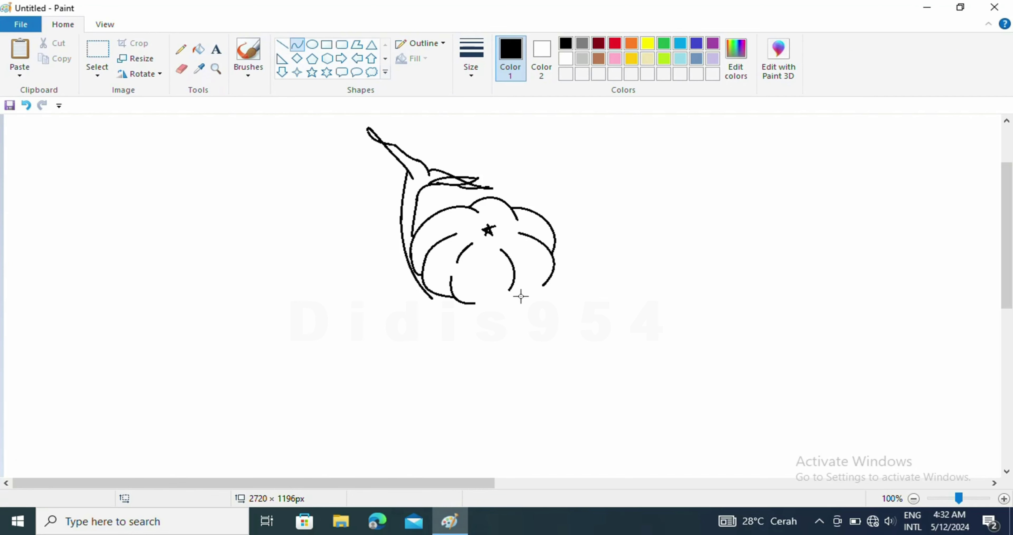
pyautogui.moveTo(521, 296)
pyautogui.mouseDown()
pyautogui.moveTo(483, 298)
pyautogui.moveTo(484, 289)
pyautogui.moveTo(518, 297)
pyautogui.moveTo(497, 289)
pyautogui.moveTo(469, 317)
pyautogui.moveTo(491, 296)
pyautogui.moveTo(464, 301)
pyautogui.moveTo(478, 348)
pyautogui.mouseUp()
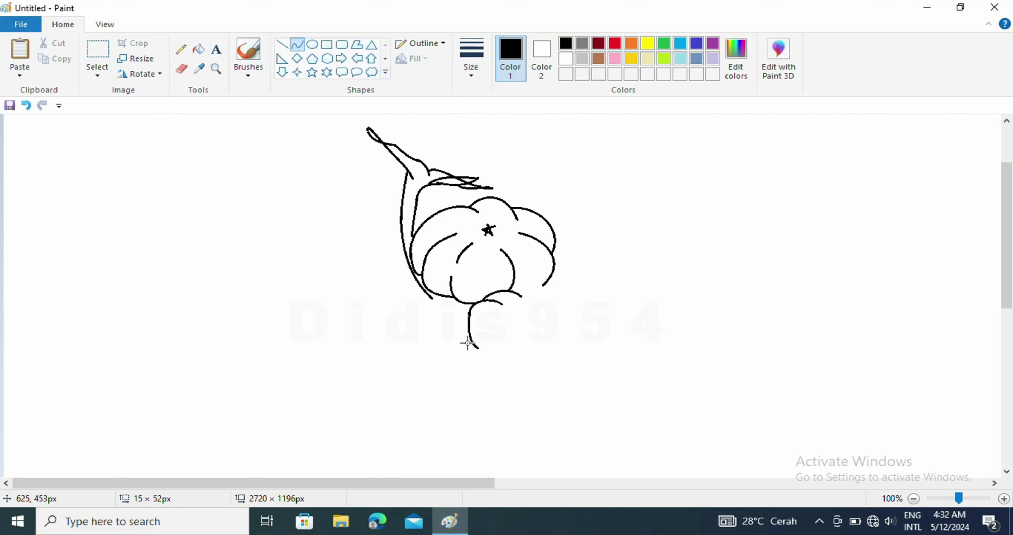
pyautogui.moveTo(468, 346); pyautogui.dragTo(468, 346)
pyautogui.click(414, 336)
pyautogui.click(181, 68)
pyautogui.moveTo(472, 310)
pyautogui.mouseDown()
pyautogui.moveTo(464, 344)
pyautogui.moveTo(472, 345)
pyautogui.moveTo(470, 316)
pyautogui.moveTo(464, 328)
pyautogui.mouseUp()
# Step: Draw the second fruit's rounded lower-left lobe and inner rib curves, erasing the overshoot along its bottom edge
pyautogui.click(297, 44)
pyautogui.moveTo(513, 310); pyautogui.dragTo(483, 356)
pyautogui.moveTo(489, 334); pyautogui.dragTo(486, 317)
pyautogui.moveTo(481, 329)
pyautogui.mouseDown()
pyautogui.moveTo(466, 333)
pyautogui.moveTo(529, 341)
pyautogui.moveTo(529, 332)
pyautogui.moveTo(491, 366)
pyautogui.moveTo(530, 376)
pyautogui.moveTo(559, 326)
pyautogui.moveTo(558, 358)
pyautogui.moveTo(570, 352)
pyautogui.mouseUp()
pyautogui.click(487, 361)
pyautogui.click(181, 69)
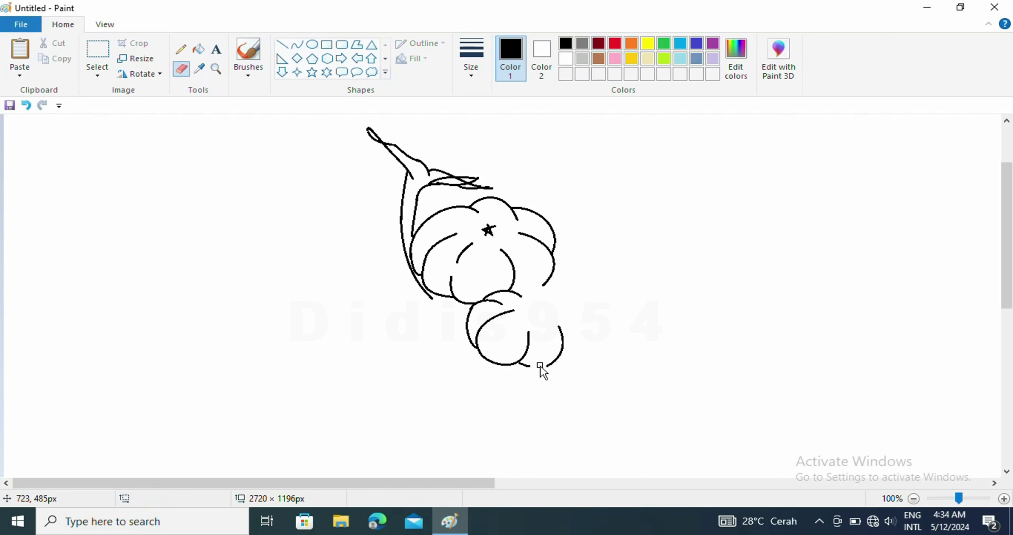
# Step: Finish the second fruit's bottom rib and draw its lower-right lobe with curves
pyautogui.click(298, 44)
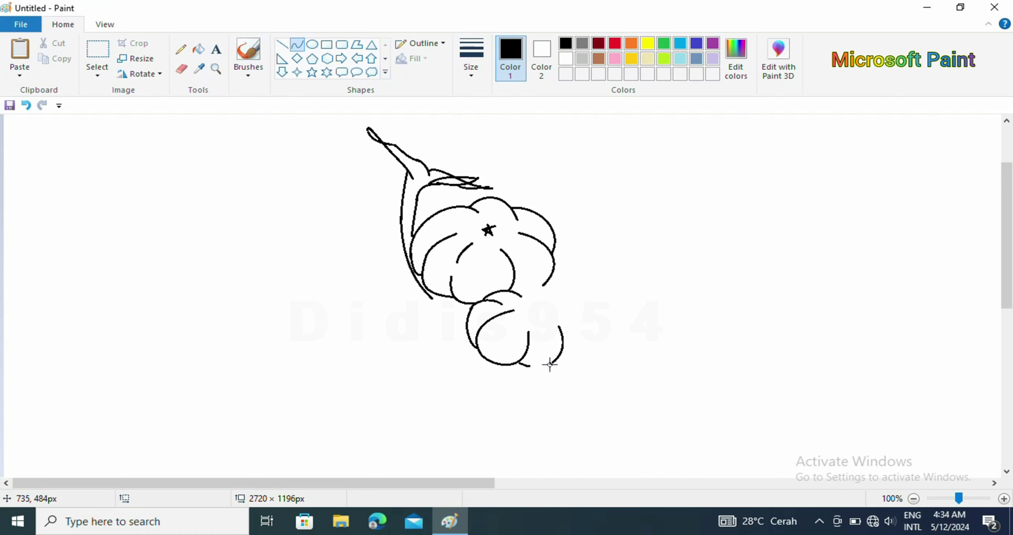
pyautogui.moveTo(551, 364); pyautogui.dragTo(545, 366)
pyautogui.moveTo(568, 319); pyautogui.dragTo(593, 361)
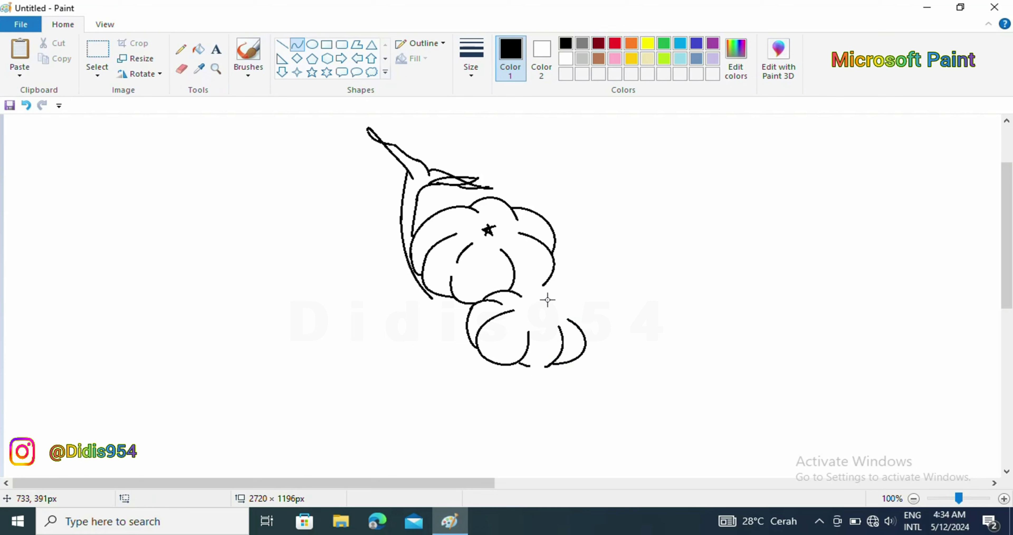
# Step: Draw the second fruit's upper-right and top lobes with curves and a small star of straight lines beneath them
pyautogui.moveTo(552, 298)
pyautogui.mouseDown()
pyautogui.moveTo(585, 319)
pyautogui.moveTo(580, 328)
pyautogui.moveTo(564, 299)
pyautogui.moveTo(583, 306)
pyautogui.mouseUp()
pyautogui.click(639, 336)
pyautogui.moveTo(518, 292)
pyautogui.mouseDown()
pyautogui.moveTo(558, 293)
pyautogui.moveTo(538, 272)
pyautogui.moveTo(535, 312)
pyautogui.moveTo(524, 306)
pyautogui.moveTo(541, 304)
pyautogui.mouseUp()
pyautogui.click(623, 330)
pyautogui.click(282, 44)
pyautogui.click(546, 345)
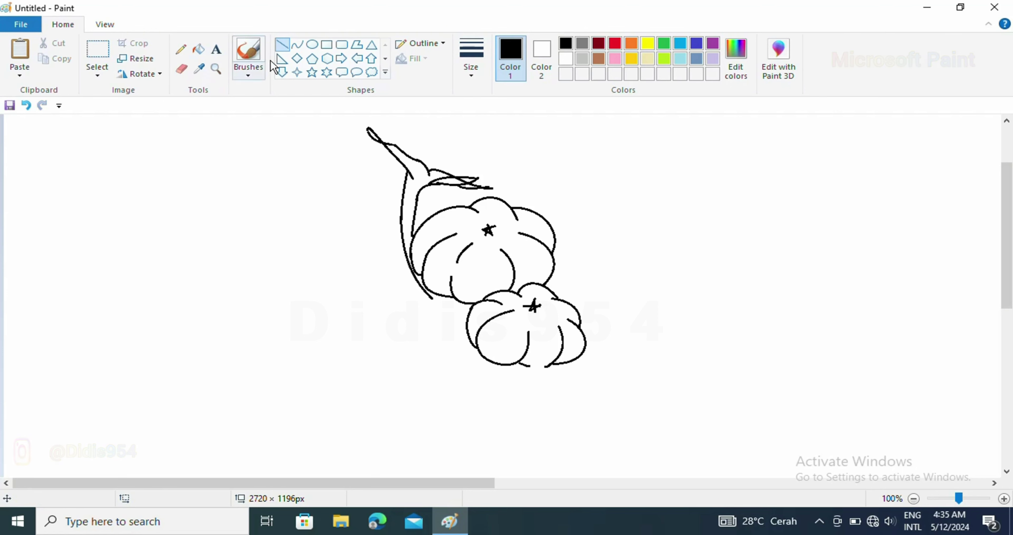
# Step: Connect the bottom of the first fruit to the second fruit's left side with a short stem curve about 33 × 27 px
pyautogui.click(298, 44)
pyautogui.moveTo(444, 297); pyautogui.dragTo(464, 316)
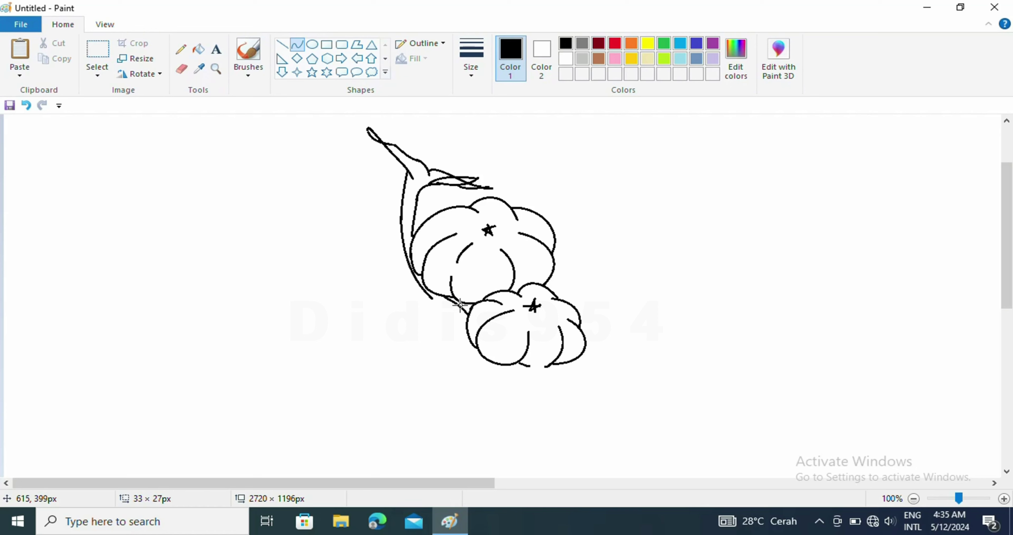
pyautogui.click(457, 312)
pyautogui.click(439, 357)
# Step: Draw the third fruit's large right lobe below the second fruit and the scalloped lobes along its bottom edge
pyautogui.moveTo(518, 372); pyautogui.dragTo(599, 375)
pyautogui.click(627, 384)
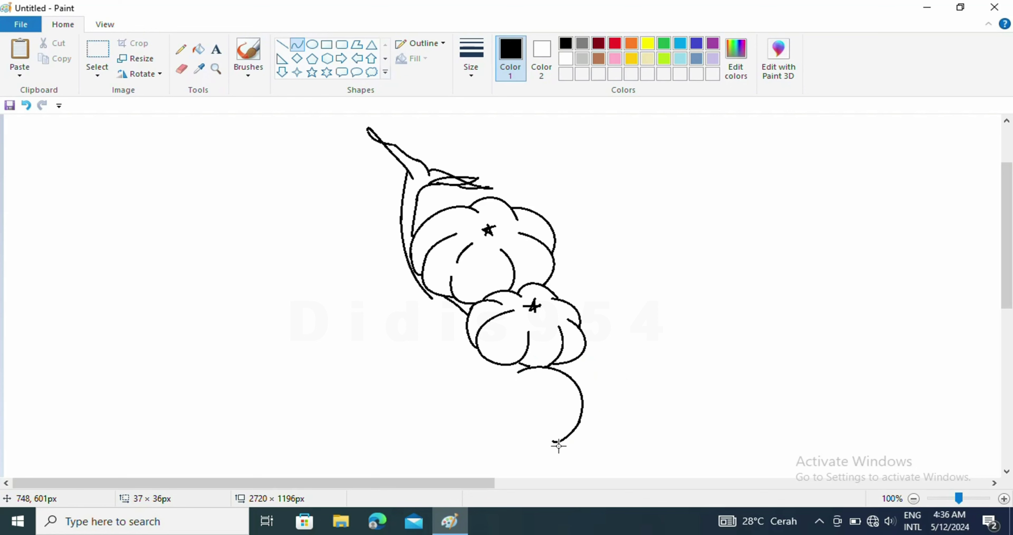
pyautogui.moveTo(559, 446); pyautogui.dragTo(567, 443)
pyautogui.click(627, 445)
pyautogui.moveTo(519, 433); pyautogui.dragTo(487, 462)
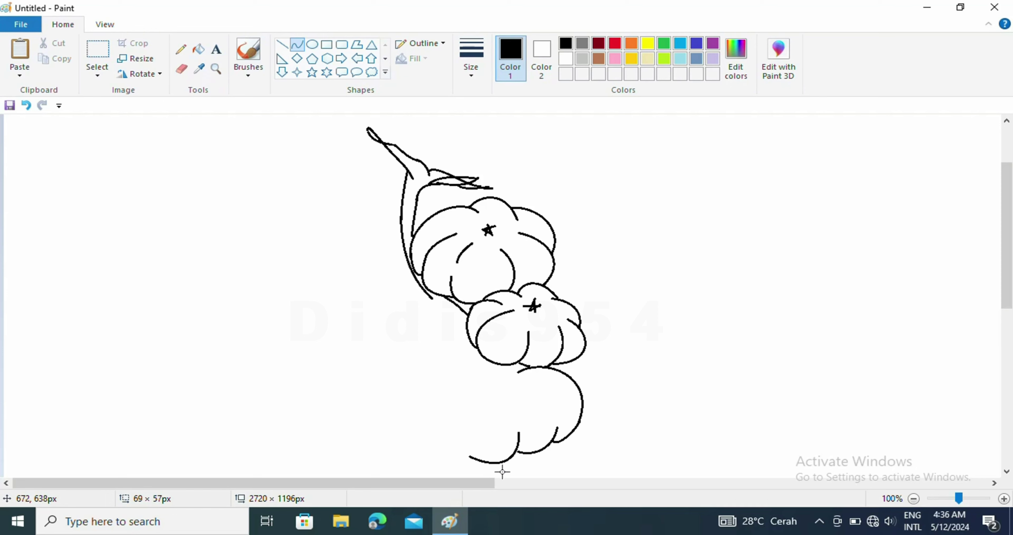
pyautogui.moveTo(502, 470); pyautogui.dragTo(515, 465)
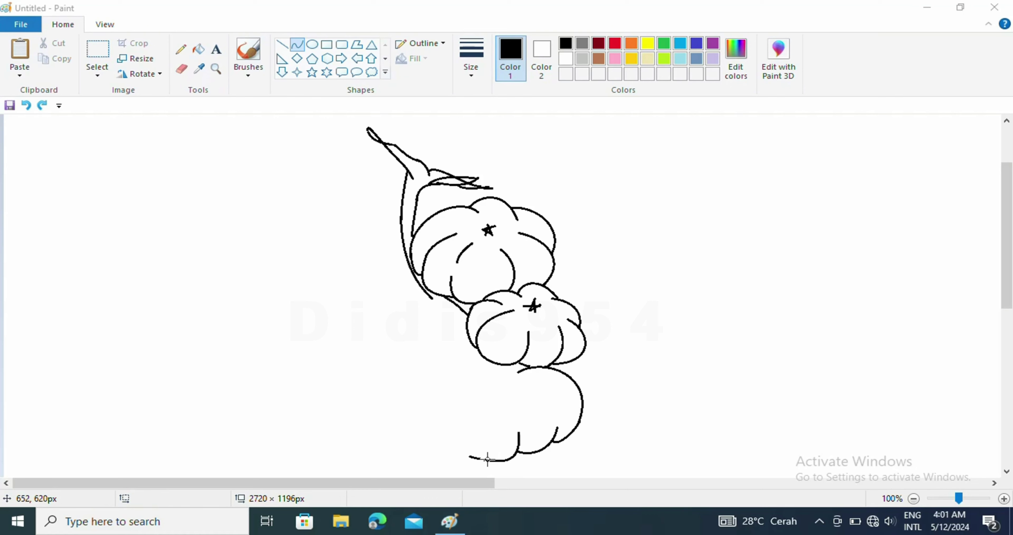
# Step: Draw the third fruit's large left lobe as a curve and resize its frame to about 111 × 105 px
pyautogui.moveTo(484, 459); pyautogui.dragTo(407, 444)
pyautogui.click(475, 464)
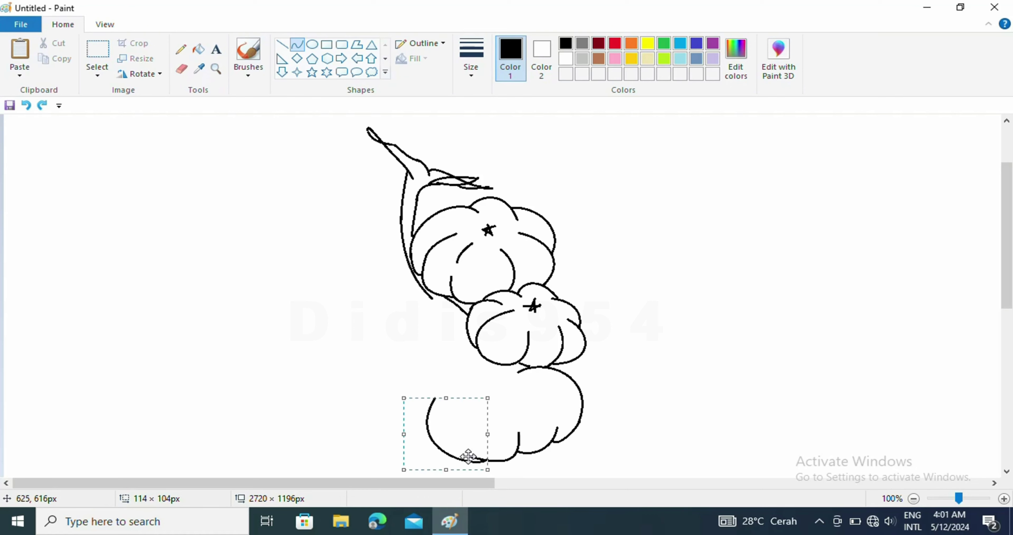
pyautogui.moveTo(488, 397); pyautogui.dragTo(486, 396)
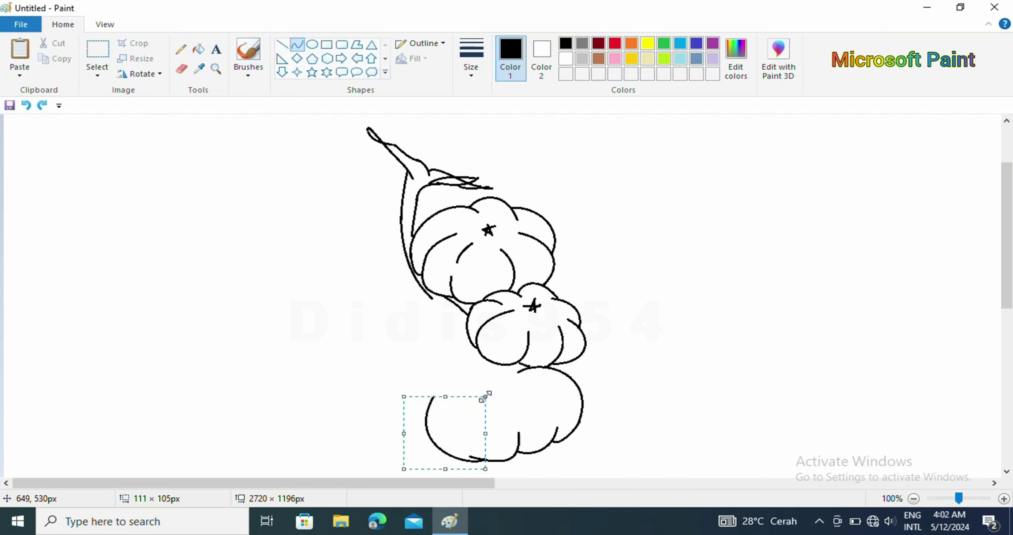
pyautogui.click(558, 437)
# Step: Draw the third fruit's upper lobe arcs and a shallow curve extending left from its upper-left side
pyautogui.click(181, 69)
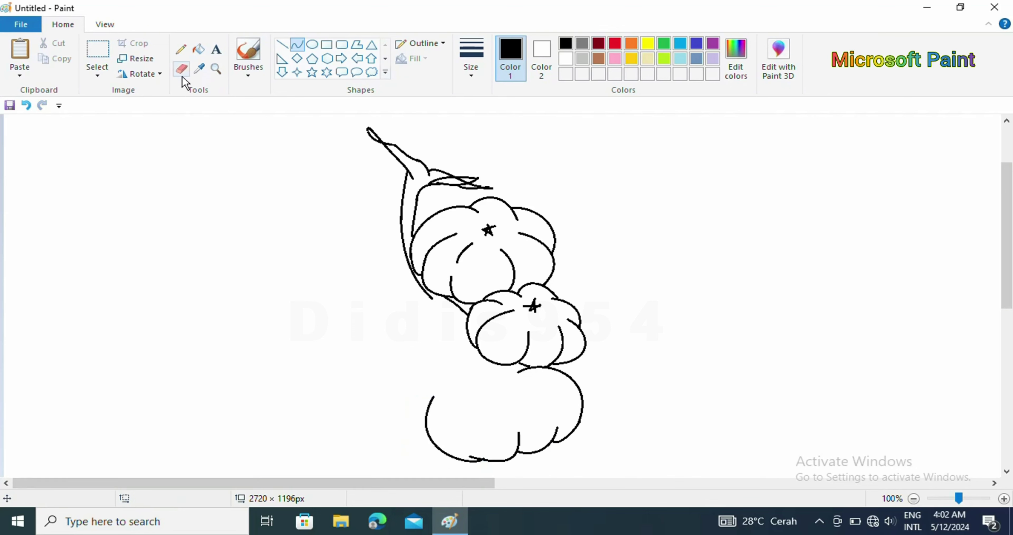
pyautogui.click(297, 44)
pyautogui.moveTo(452, 411)
pyautogui.mouseDown()
pyautogui.moveTo(501, 391)
pyautogui.moveTo(457, 398)
pyautogui.moveTo(474, 363)
pyautogui.mouseUp()
pyautogui.moveTo(536, 377)
pyautogui.mouseDown()
pyautogui.moveTo(504, 368)
pyautogui.moveTo(397, 381)
pyautogui.moveTo(445, 399)
pyautogui.moveTo(387, 398)
pyautogui.moveTo(403, 411)
pyautogui.mouseUp()
pyautogui.click(513, 364)
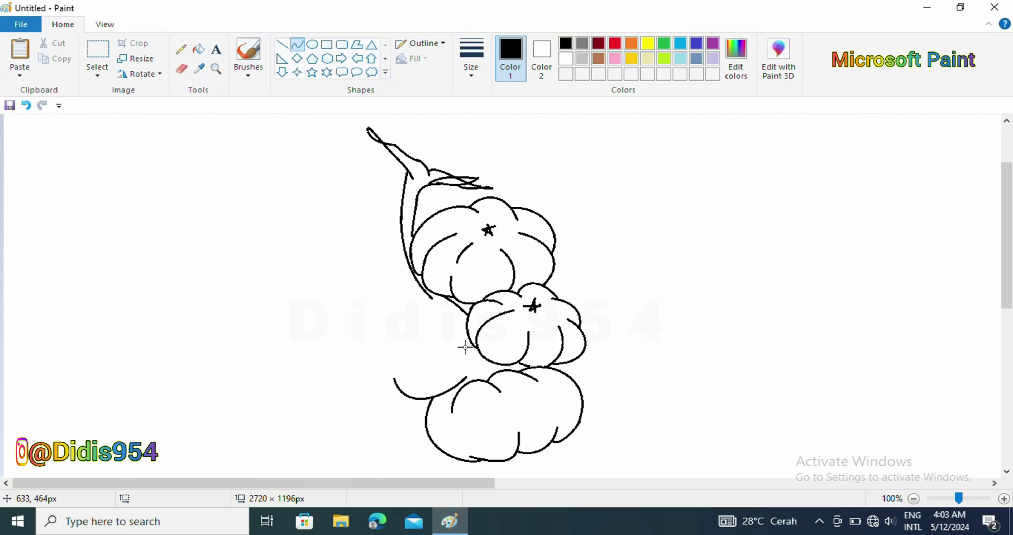
# Step: Draw a curve to the left of the second fruit and remove its lower part with the Eraser and a white fill
pyautogui.moveTo(436, 337)
pyautogui.mouseDown()
pyautogui.moveTo(496, 355)
pyautogui.moveTo(477, 371)
pyautogui.moveTo(492, 353)
pyautogui.mouseUp()
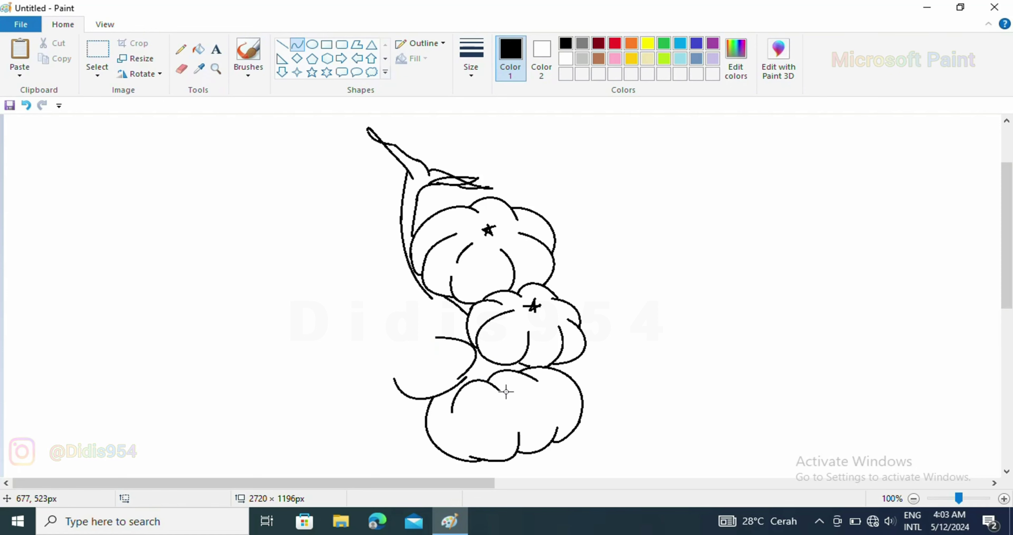
pyautogui.click(183, 65)
pyautogui.click(199, 49)
pyautogui.click(566, 58)
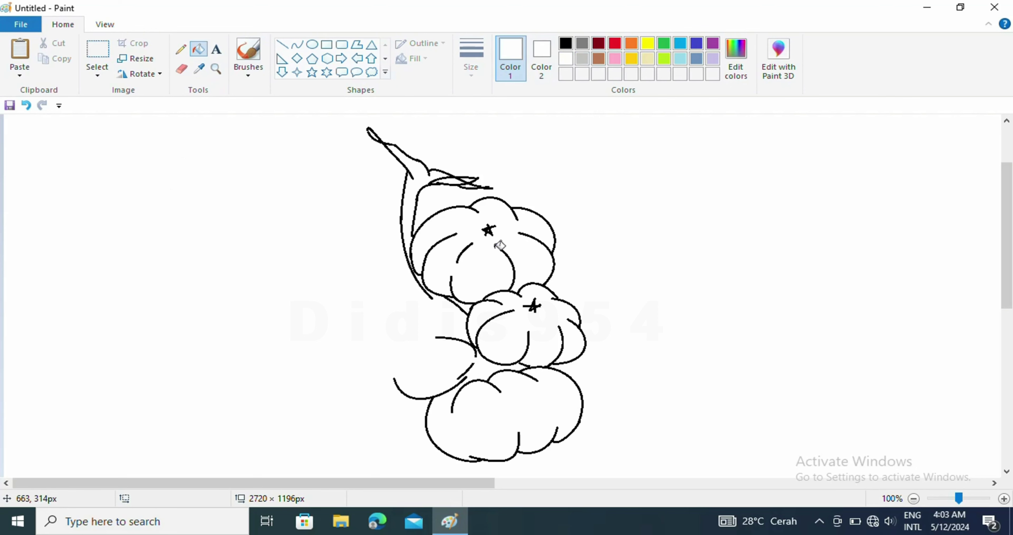
pyautogui.click(472, 368)
# Step: Redraw the removed part in black as a curve running from the second fruit's left edge back to the lower left
pyautogui.click(297, 44)
pyautogui.click(566, 44)
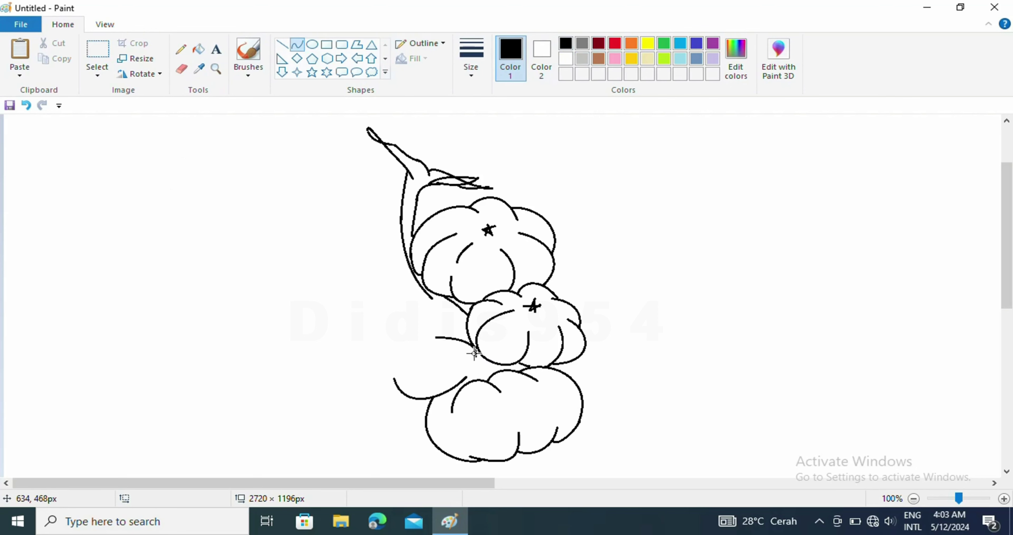
pyautogui.moveTo(477, 353); pyautogui.dragTo(455, 386)
pyautogui.moveTo(451, 423); pyautogui.dragTo(451, 423)
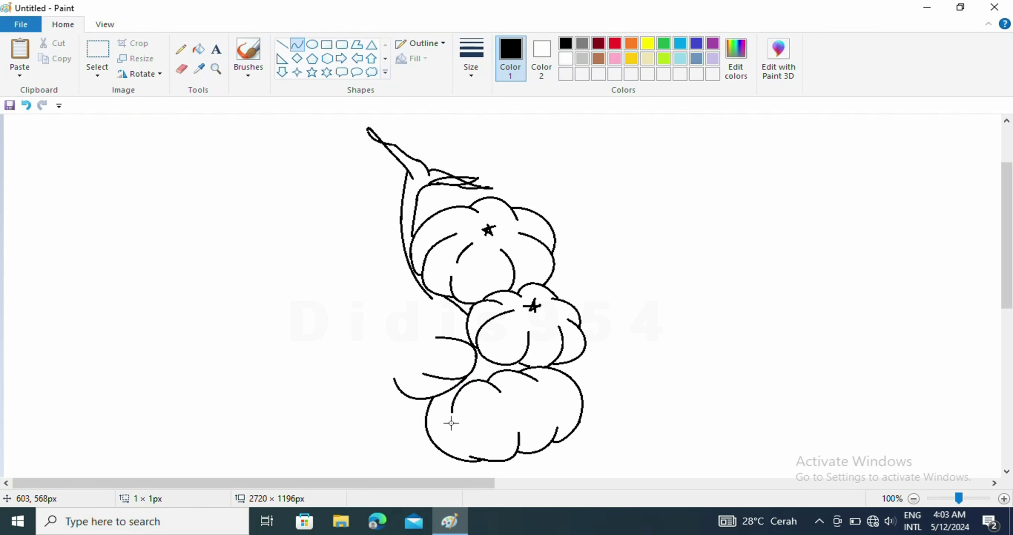
# Step: Draw curves for the remaining lower, left and upper lobes of the left fruit, closing its outline beside the branch
pyautogui.moveTo(394, 380); pyautogui.dragTo(402, 397)
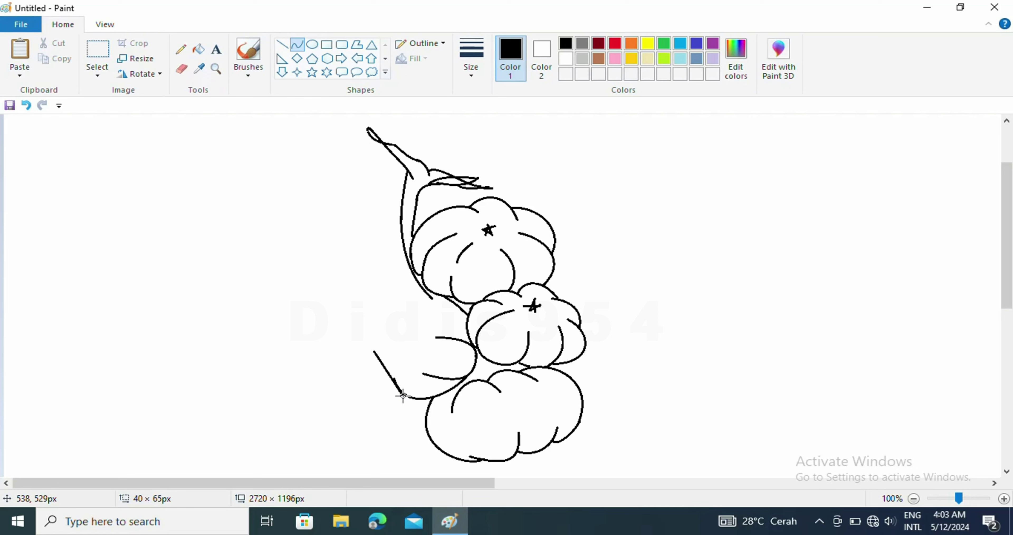
pyautogui.moveTo(370, 358); pyautogui.dragTo(373, 384)
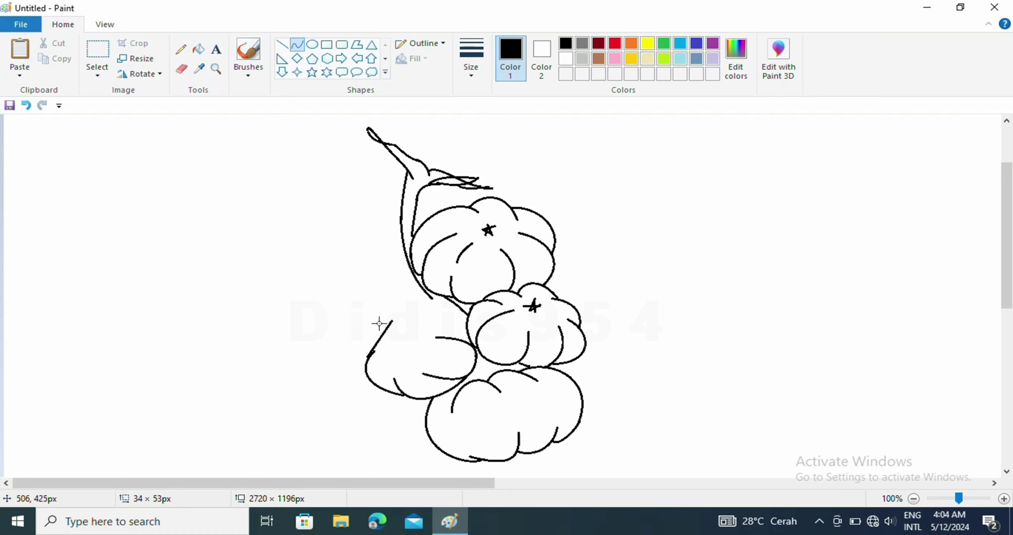
pyautogui.moveTo(367, 328); pyautogui.dragTo(418, 277)
pyautogui.click(412, 356)
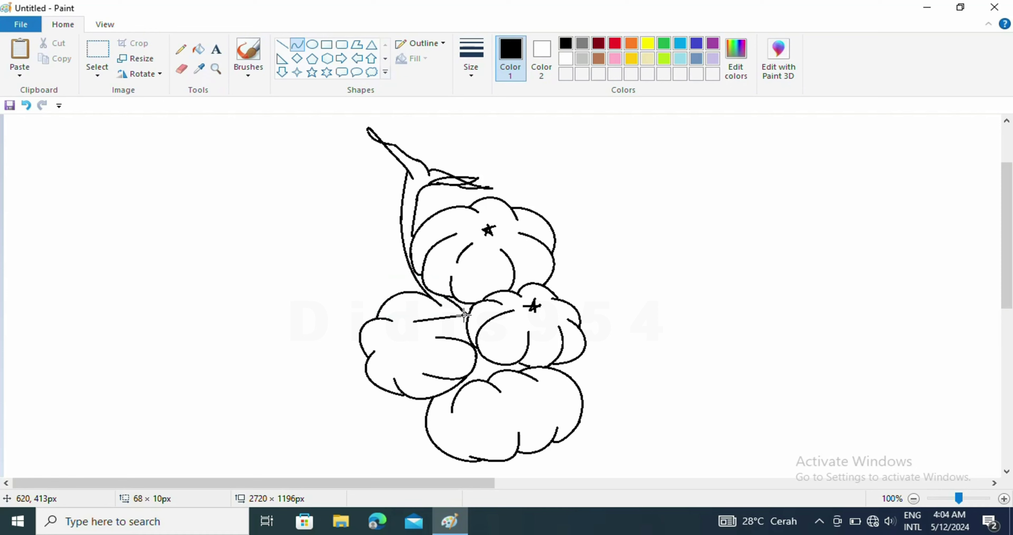
pyautogui.moveTo(464, 315); pyautogui.dragTo(445, 295)
# Step: Draw two short, slightly bent stem lines running down between the left and second fruits to the lowest fruit
pyautogui.click(513, 392)
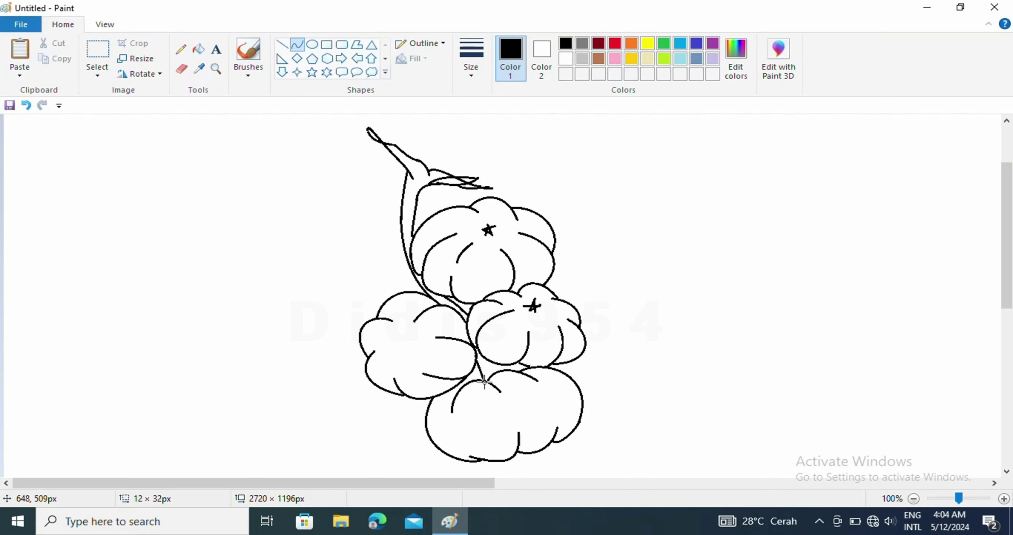
pyautogui.click(481, 372)
pyautogui.click(509, 424)
pyautogui.click(486, 366)
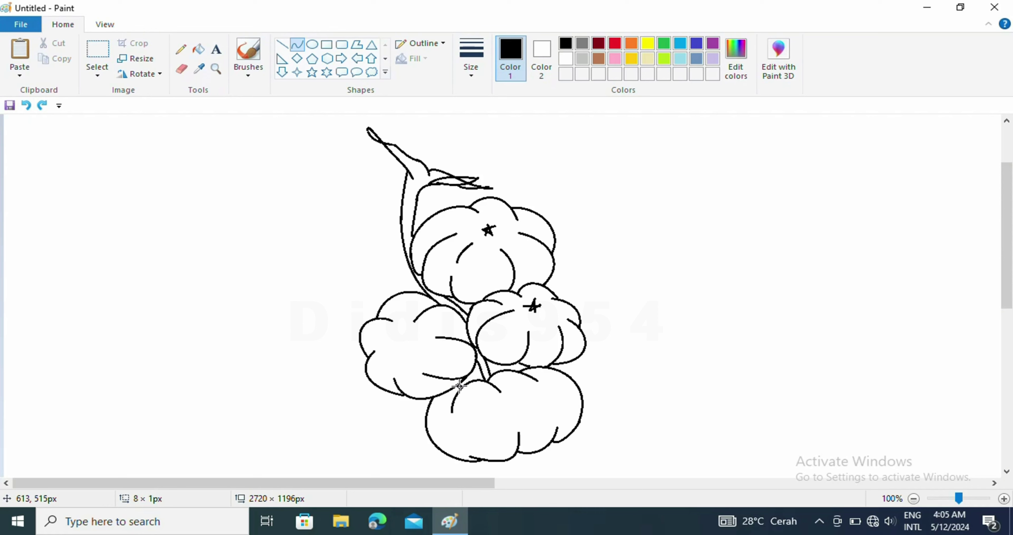
pyautogui.click(181, 49)
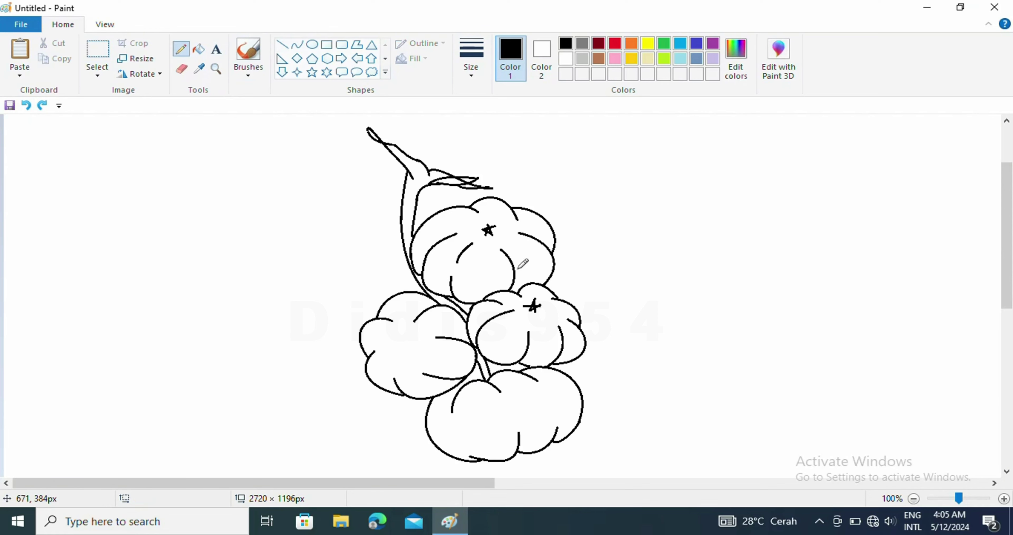
pyautogui.click(472, 63)
pyautogui.click(490, 155)
pyautogui.click(566, 59)
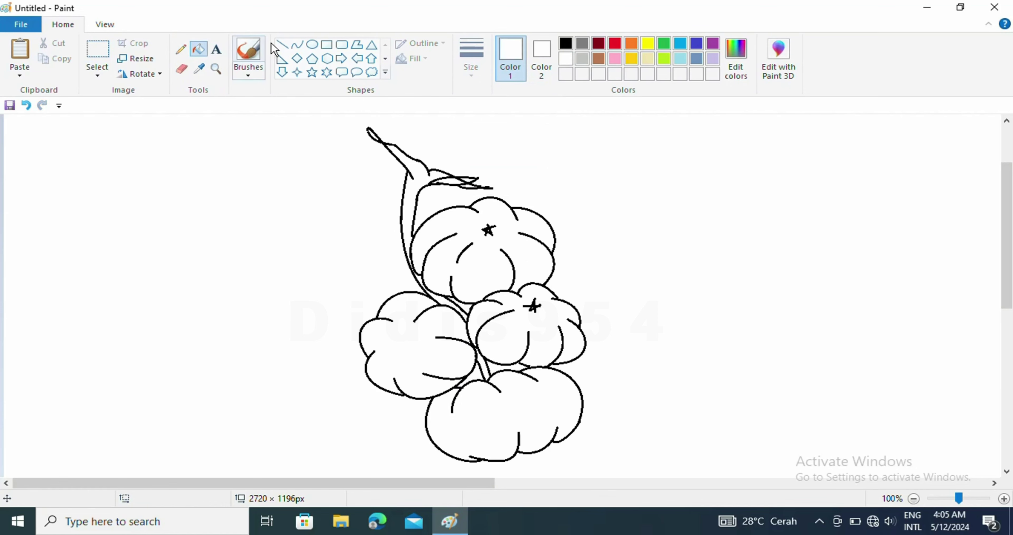
pyautogui.click(181, 69)
pyautogui.click(565, 43)
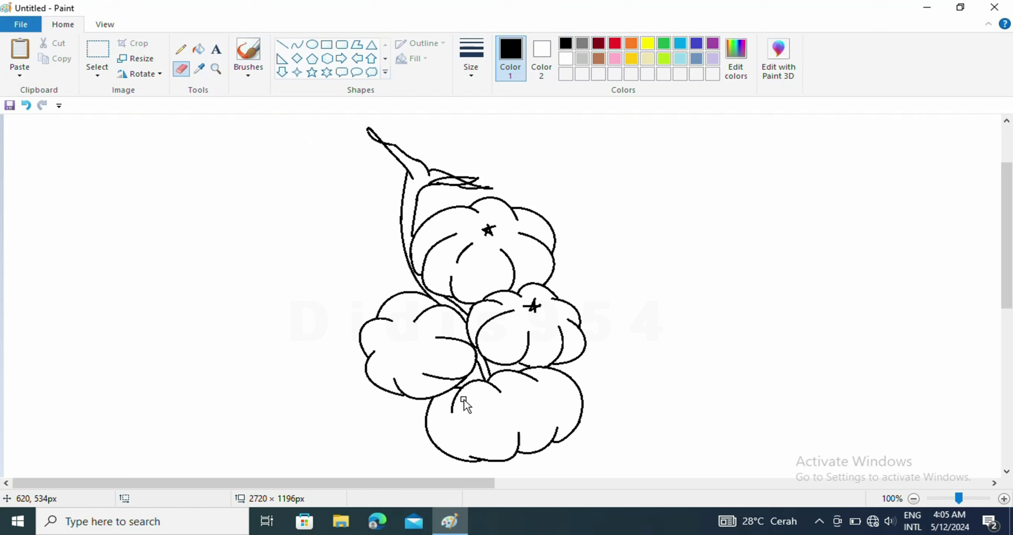
# Step: Erase the branch's inner edge above the first fruit and redraw it as a smooth black curve
pyautogui.click(297, 44)
pyautogui.click(181, 69)
pyautogui.moveTo(419, 190)
pyautogui.mouseDown()
pyautogui.moveTo(414, 235)
pyautogui.moveTo(418, 192)
pyautogui.moveTo(412, 212)
pyautogui.mouseUp()
pyautogui.click(298, 44)
# Step: Draw a small star of short crossing black lines inside the left fruit using the Line tool
pyautogui.click(285, 50)
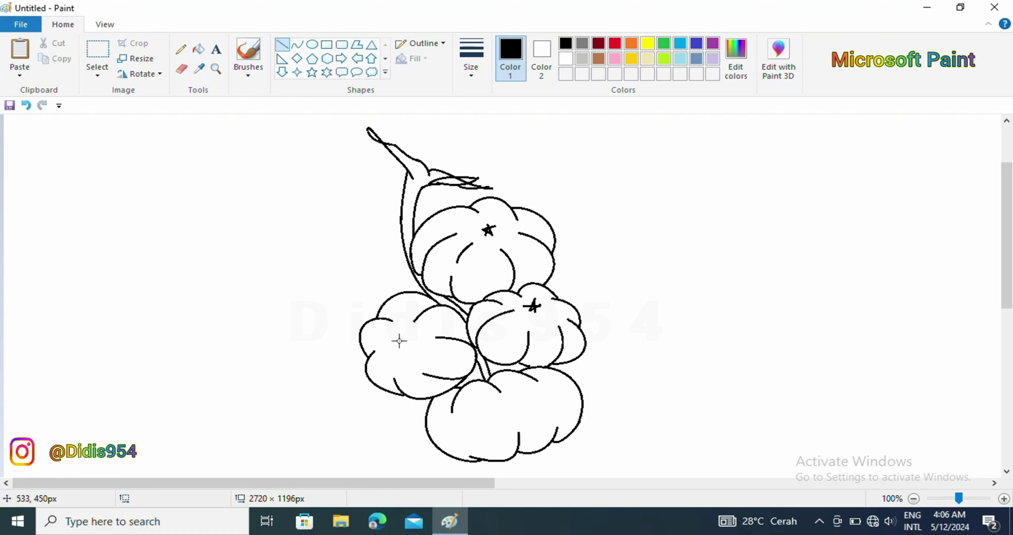
pyautogui.moveTo(399, 340); pyautogui.dragTo(391, 354)
pyautogui.click(393, 361)
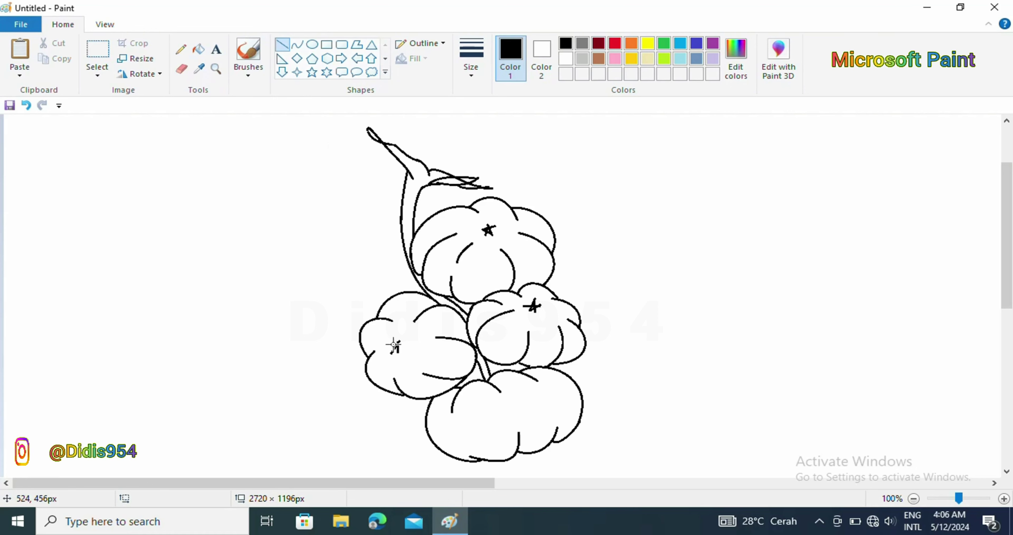
pyautogui.moveTo(390, 347); pyautogui.dragTo(408, 345)
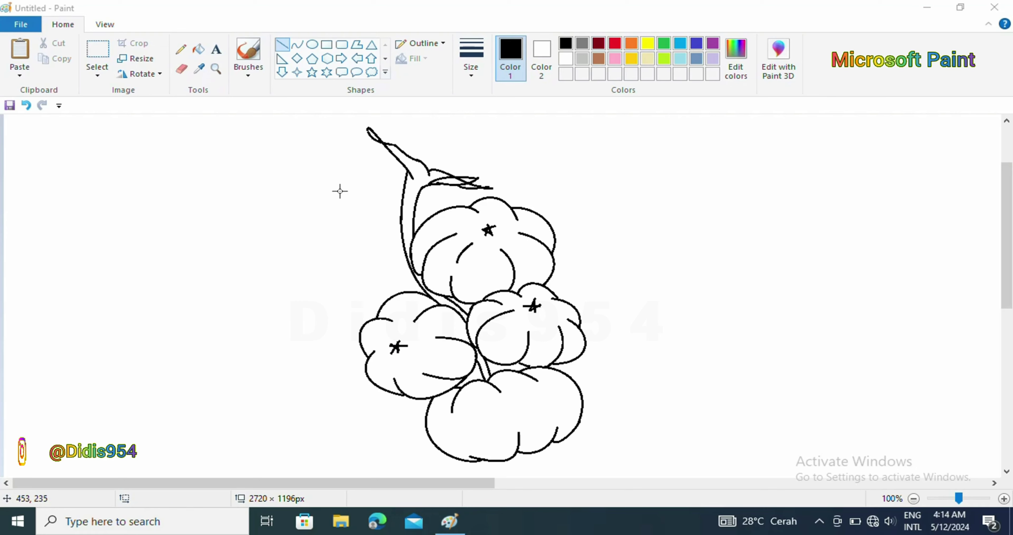
# Step: Define a custom brown fill colour of about red 152, green 99, blue 39
pyautogui.click(198, 48)
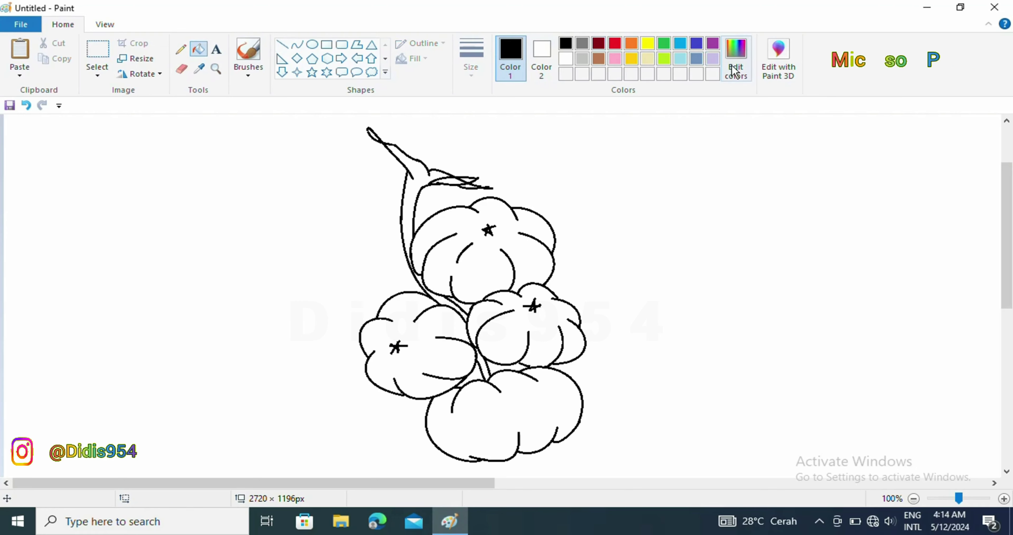
pyautogui.click(735, 72)
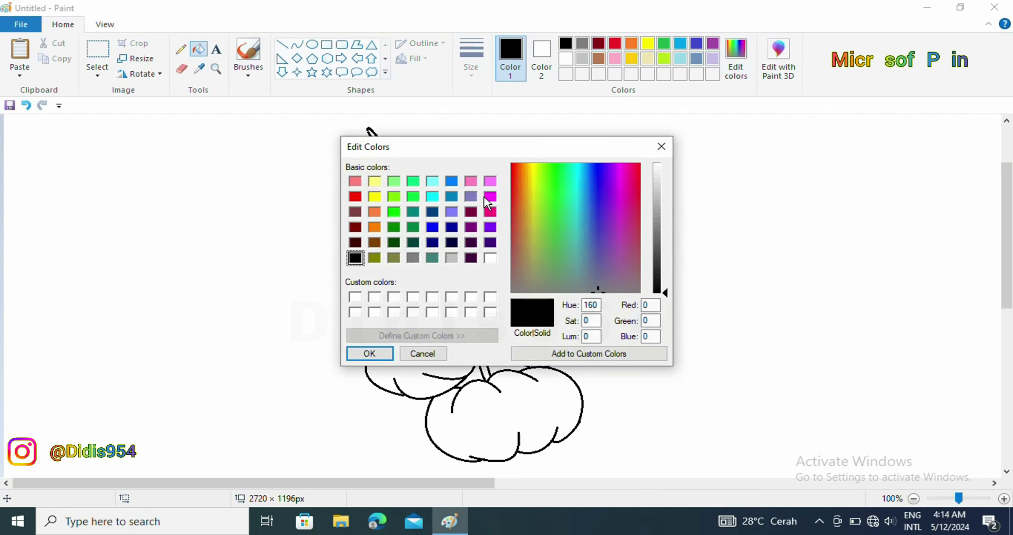
pyautogui.click(355, 212)
pyautogui.click(524, 217)
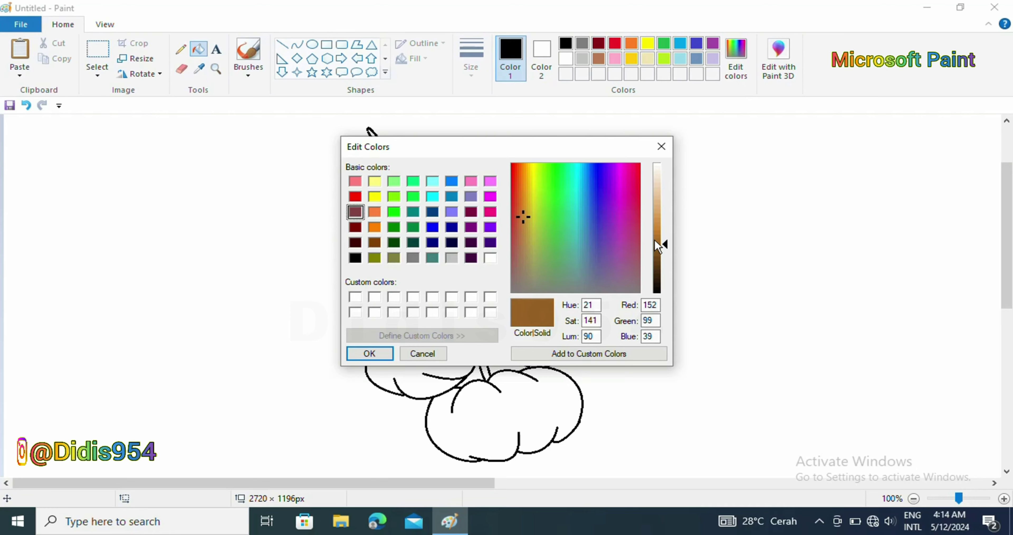
pyautogui.moveTo(663, 244); pyautogui.dragTo(663, 245)
pyautogui.click(370, 353)
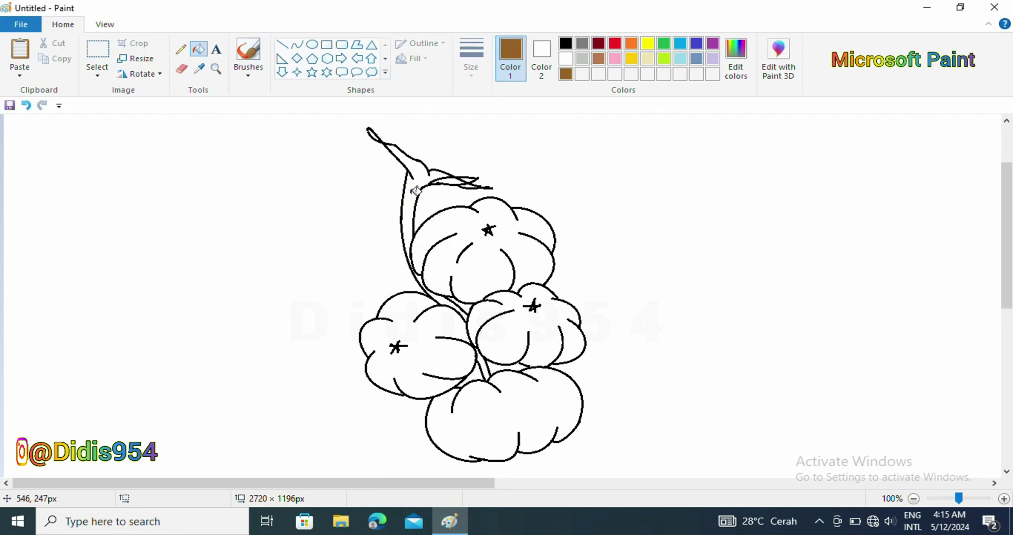
# Step: Fill the branch, its side twig and the stem between the fruits with brown, undoing any stray fills
pyautogui.click(409, 196)
pyautogui.click(375, 134)
pyautogui.click(452, 175)
pyautogui.click(26, 105)
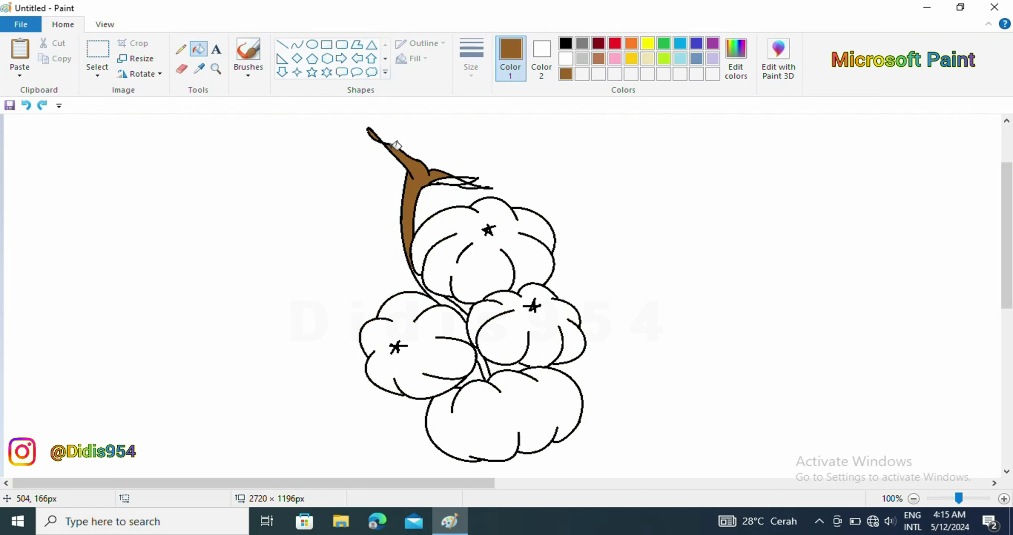
pyautogui.click(473, 178)
pyautogui.click(26, 105)
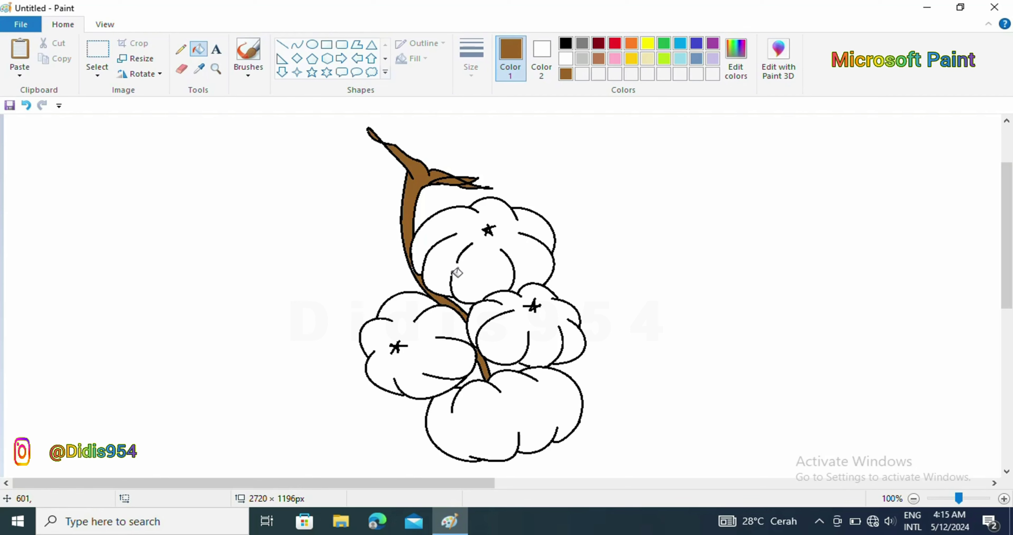
# Step: Define a slightly darker custom red from the basic red as the fill colour
pyautogui.click(736, 69)
pyautogui.click(355, 197)
pyautogui.moveTo(665, 234); pyautogui.dragTo(662, 235)
pyautogui.click(382, 354)
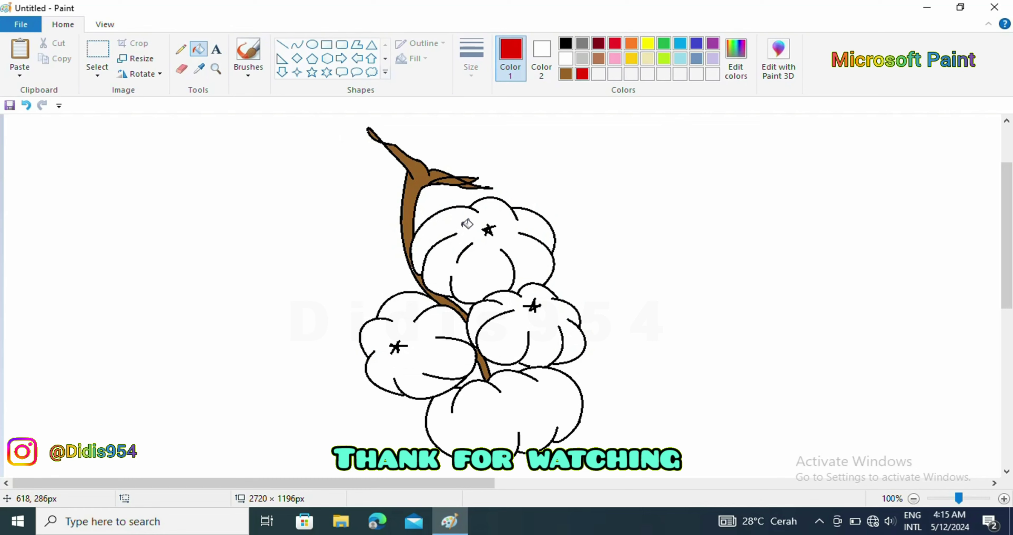
# Step: Fill the four fruits with the custom red
pyautogui.click(464, 258)
pyautogui.click(478, 325)
pyautogui.click(449, 351)
pyautogui.click(504, 413)
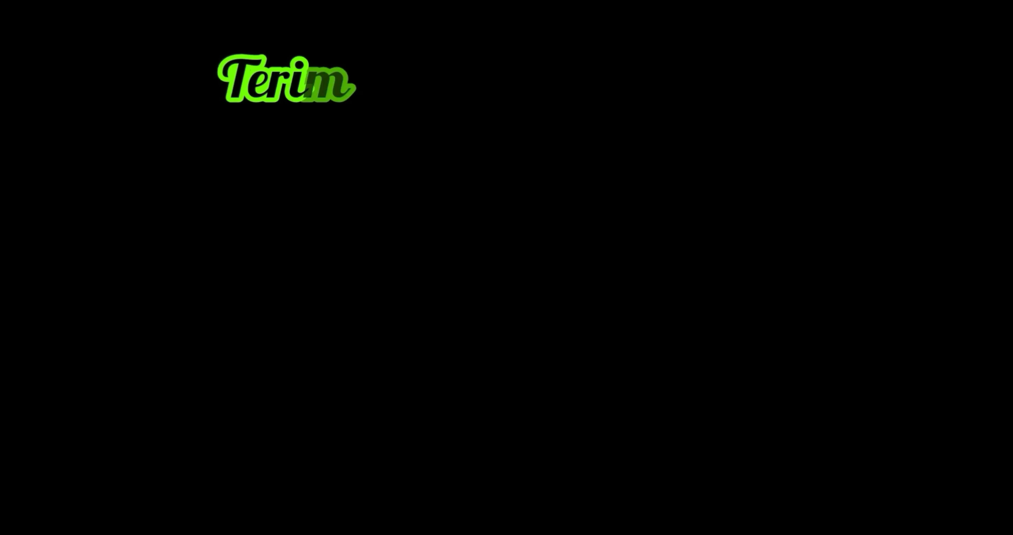